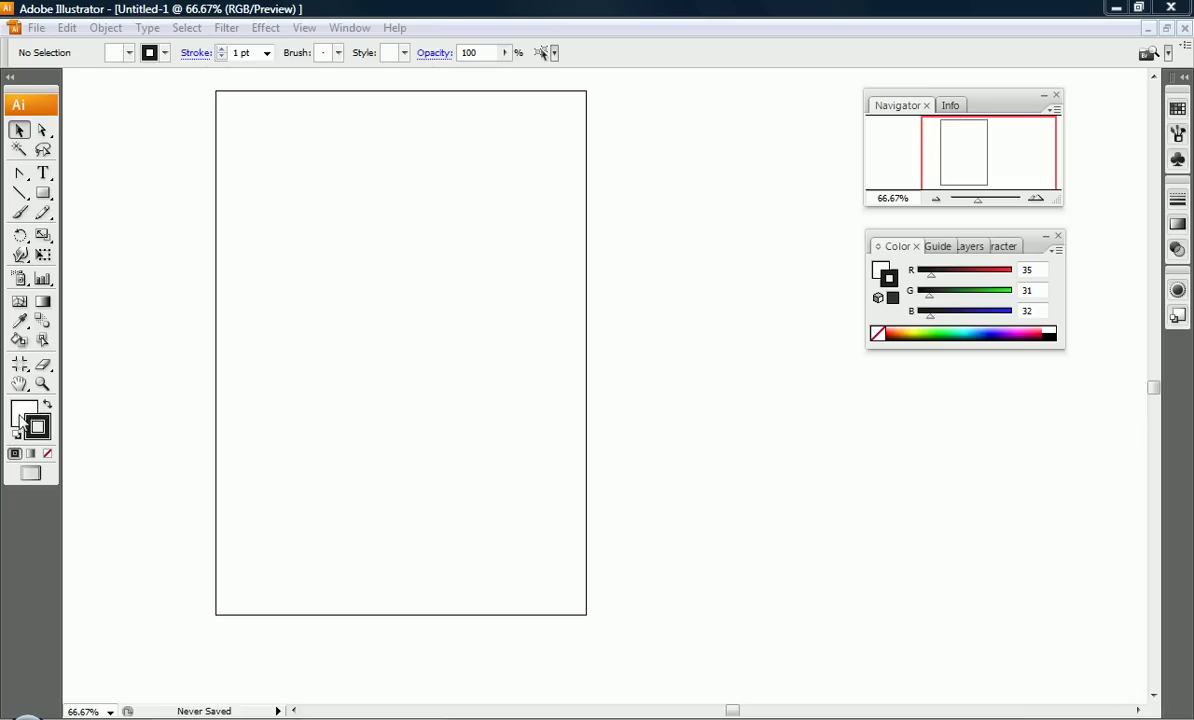
Set the fill colour to None, leaving the black stroke unchanged
left_click(20, 414)
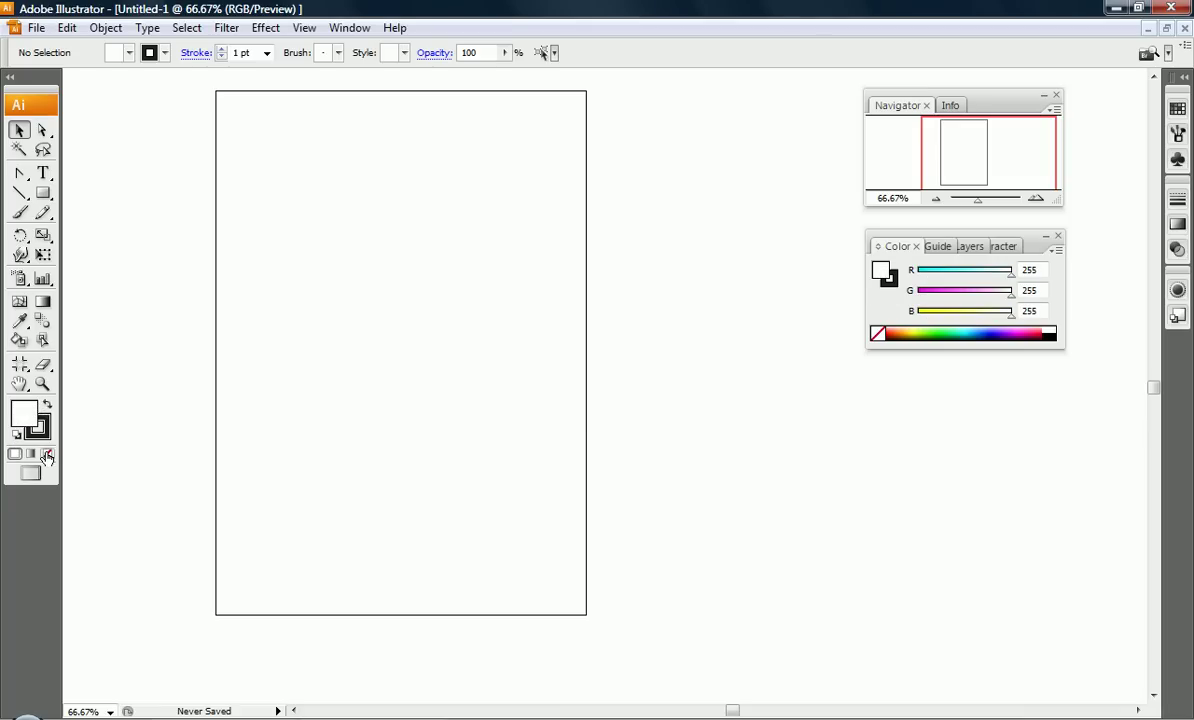
left_click(47, 456)
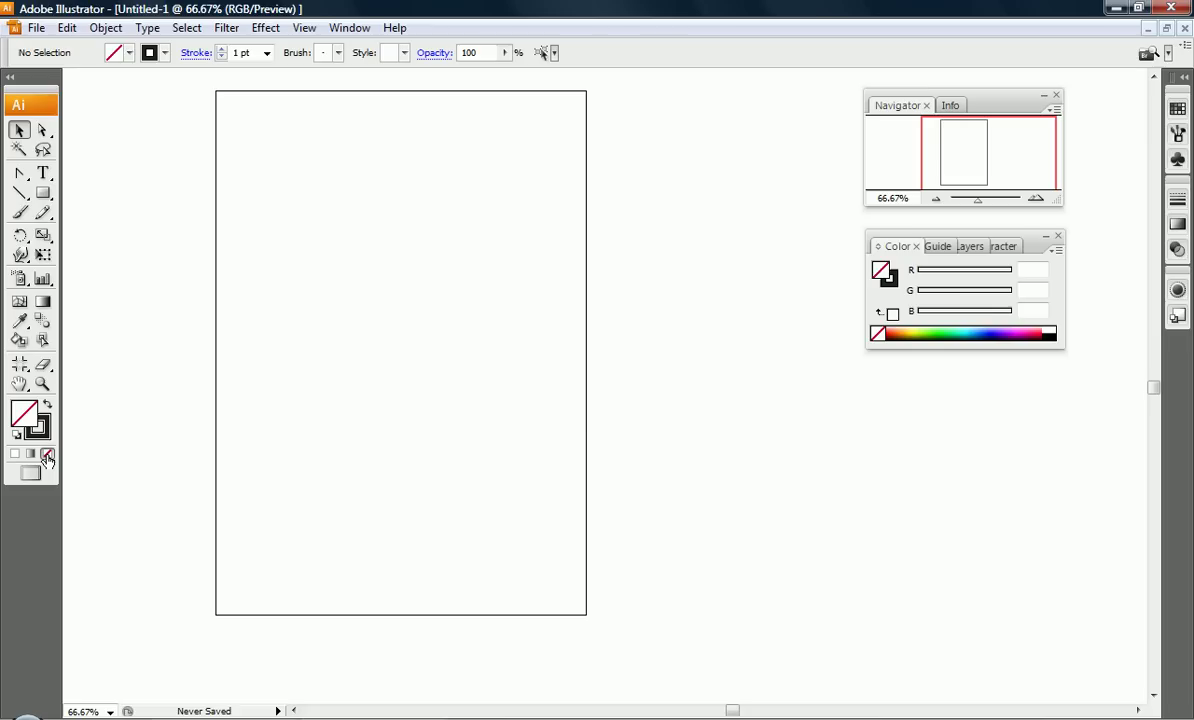
Tear the Pen tool group off into a floating panel and move it beside the toolbox
left_click(26, 180)
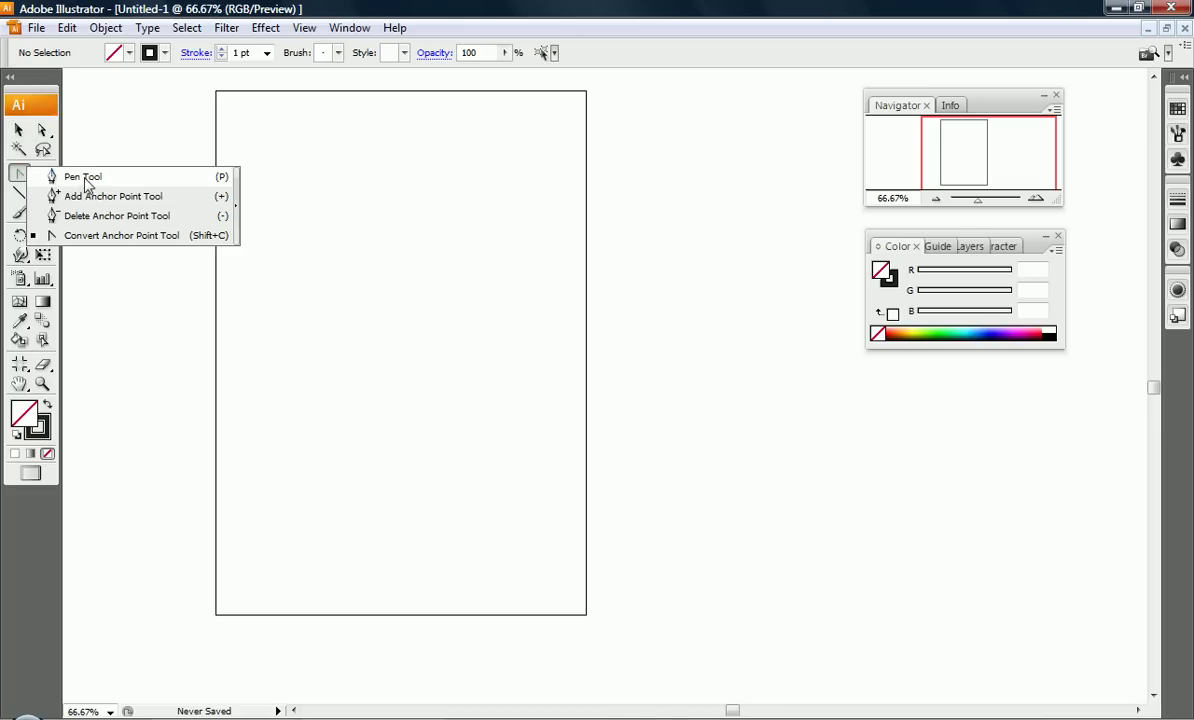
left_click(260, 190)
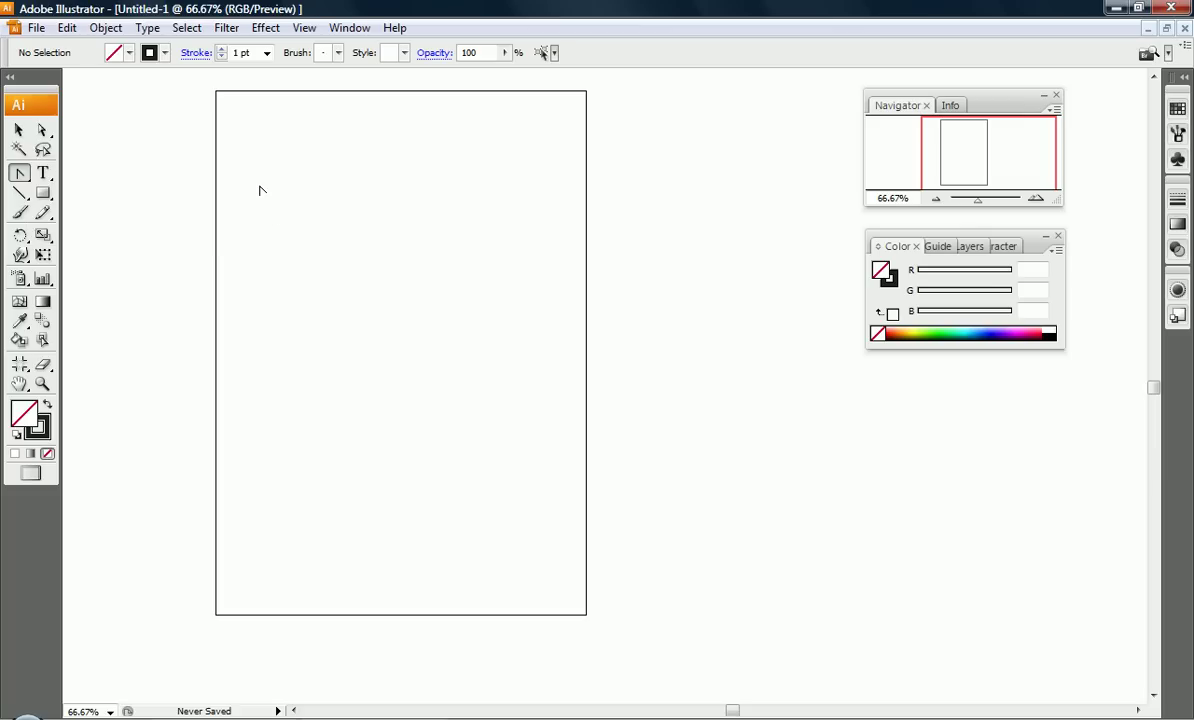
left_click(21, 174)
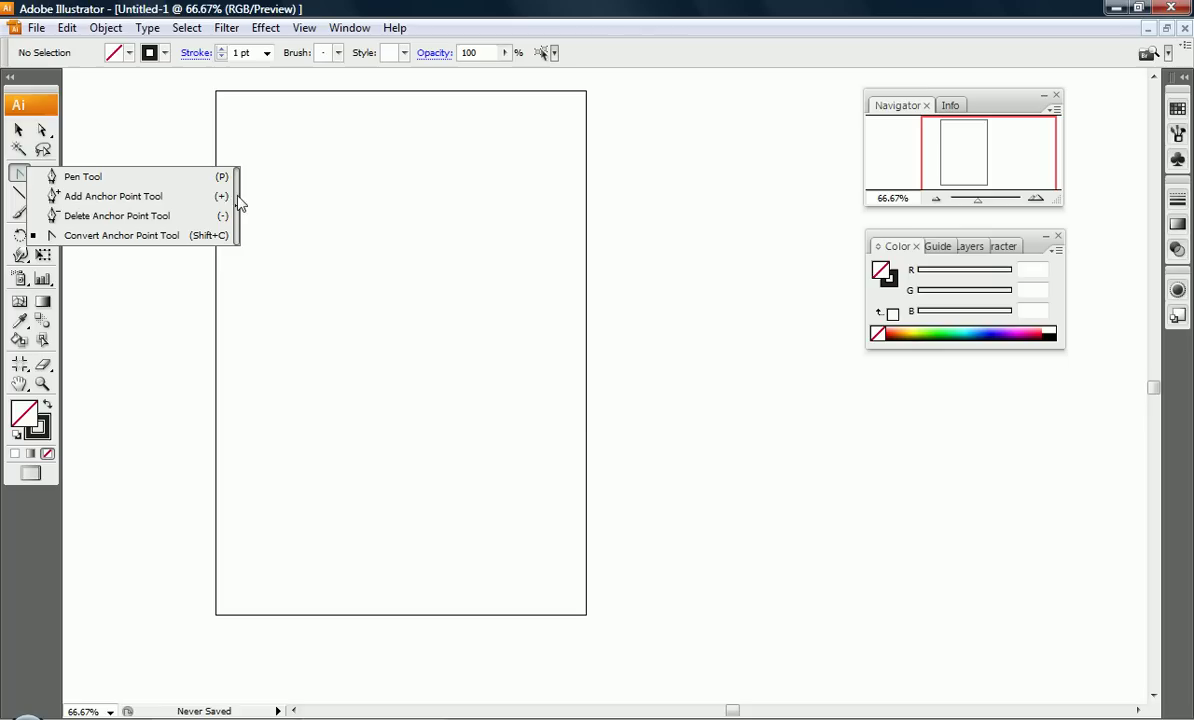
left_click(242, 206)
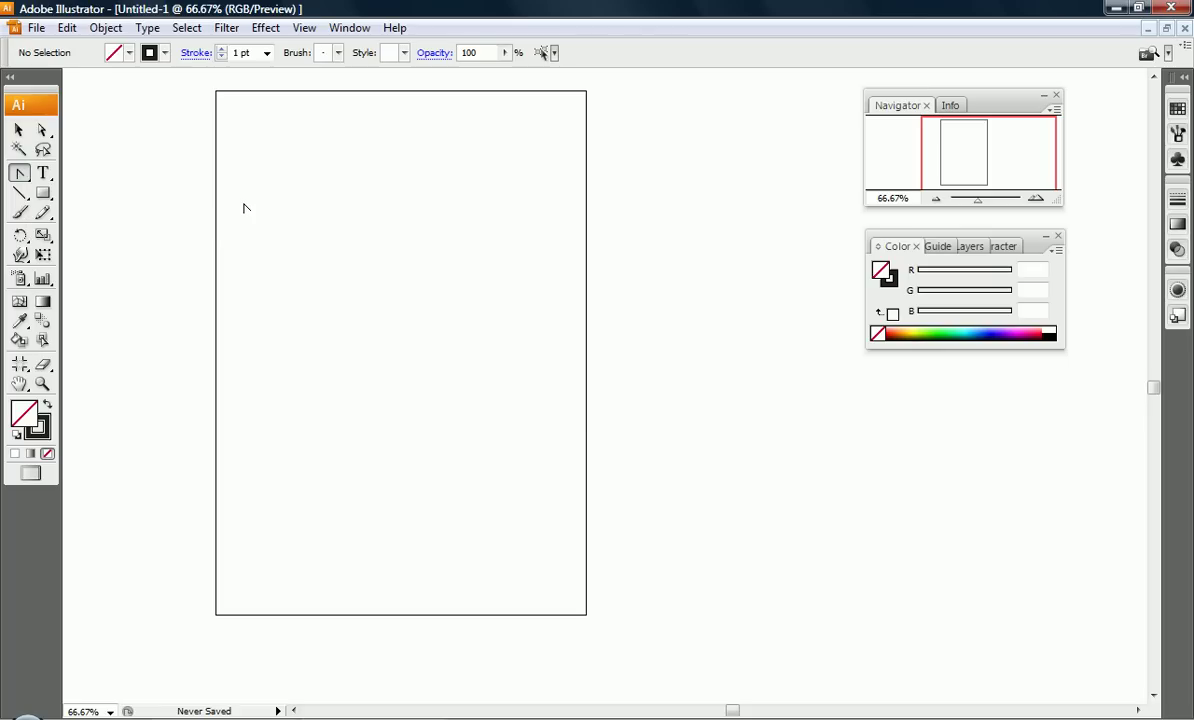
left_click(20, 174)
left_click_drag(44, 186, 236, 207)
left_click_drag(86, 175, 141, 102)
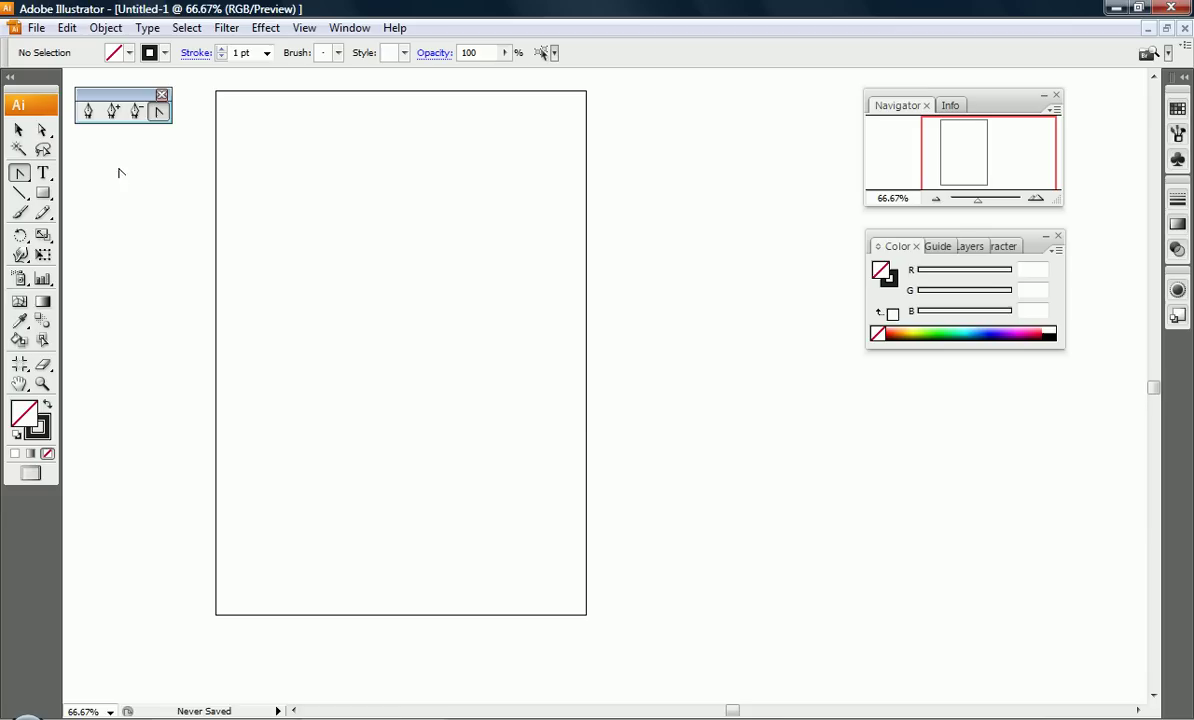
Draw a two-point vertical straight line near the artboard's top-left, then deselect it
left_click(88, 113)
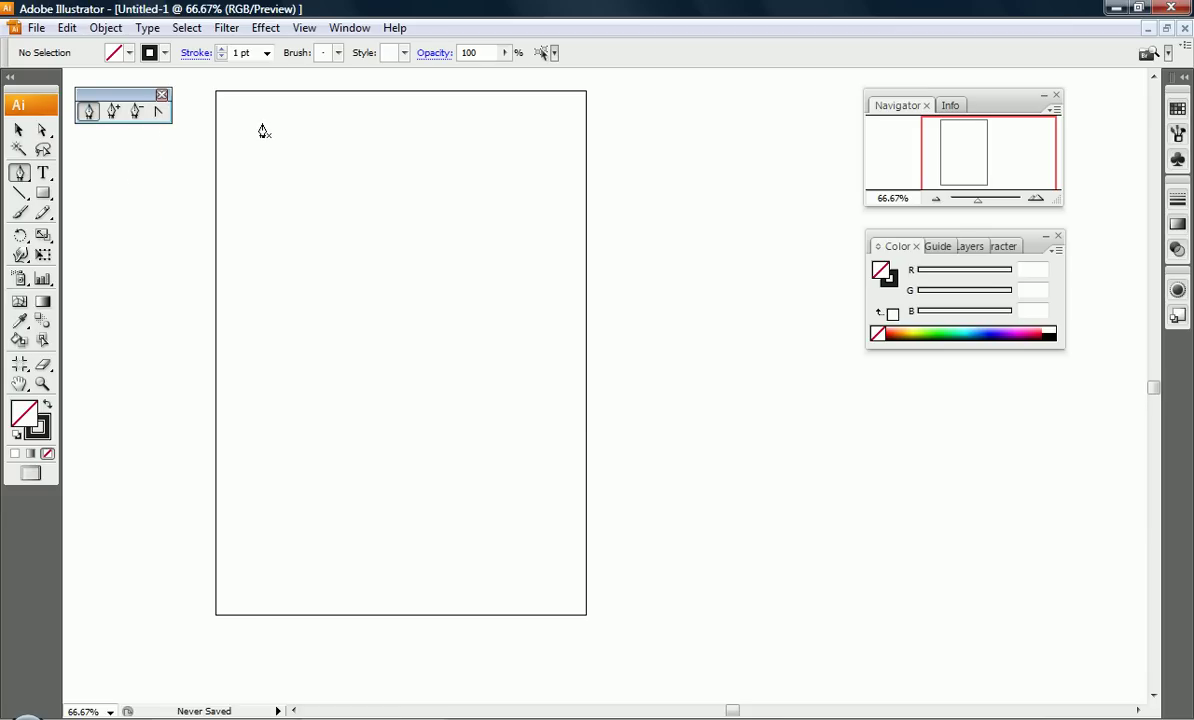
left_click(262, 123)
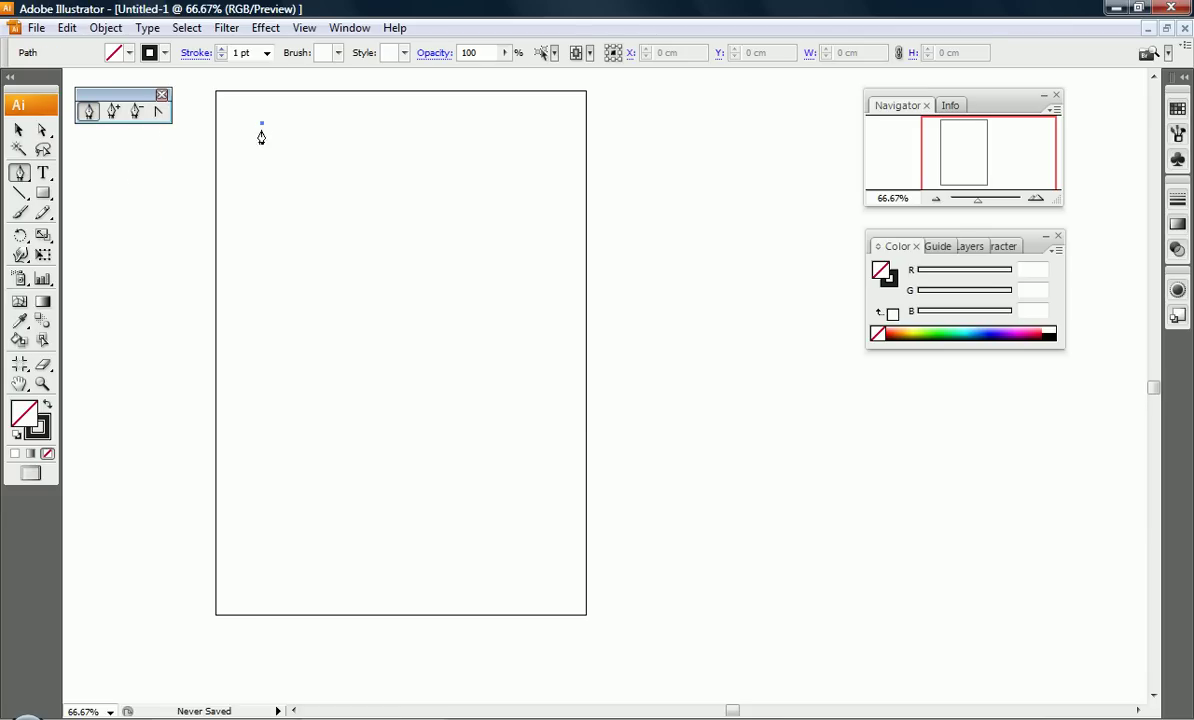
left_click(261, 205)
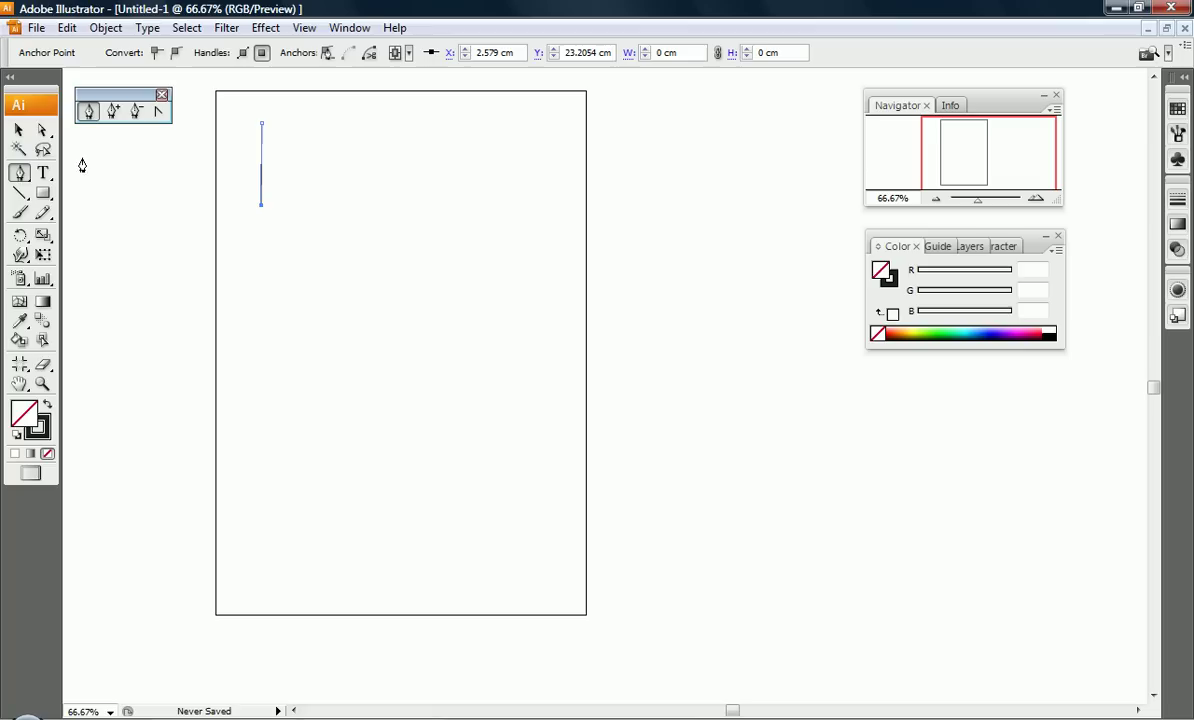
left_click(20, 132)
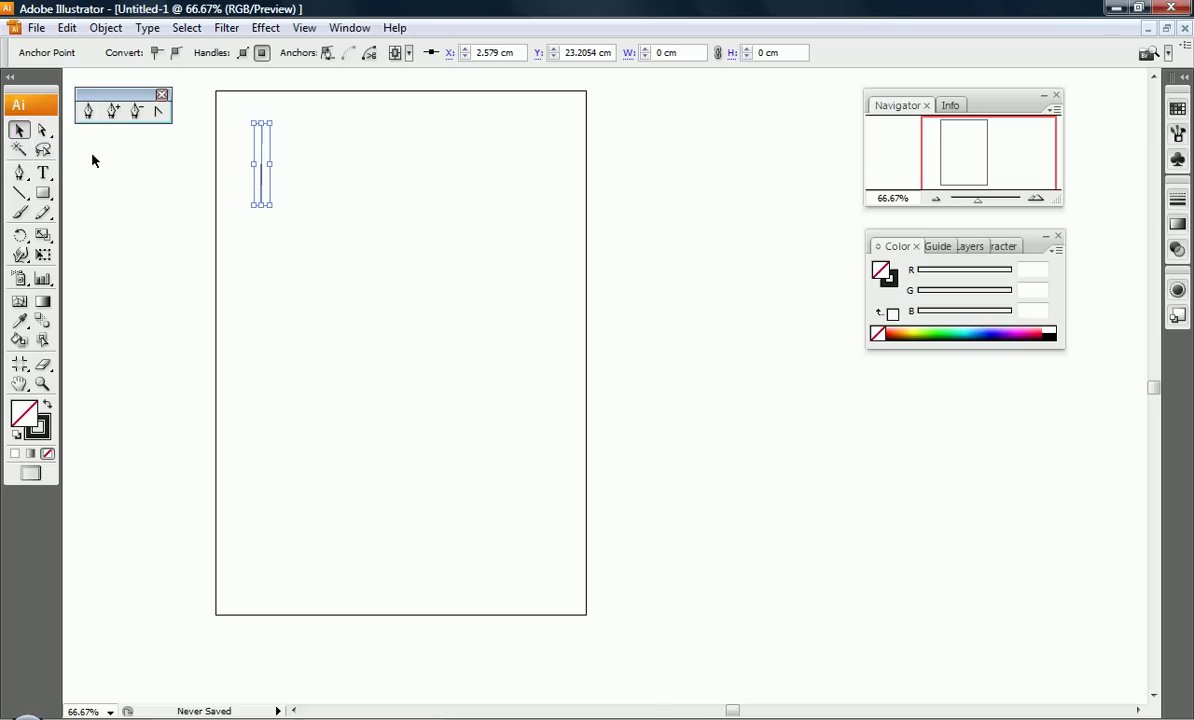
left_click(143, 168)
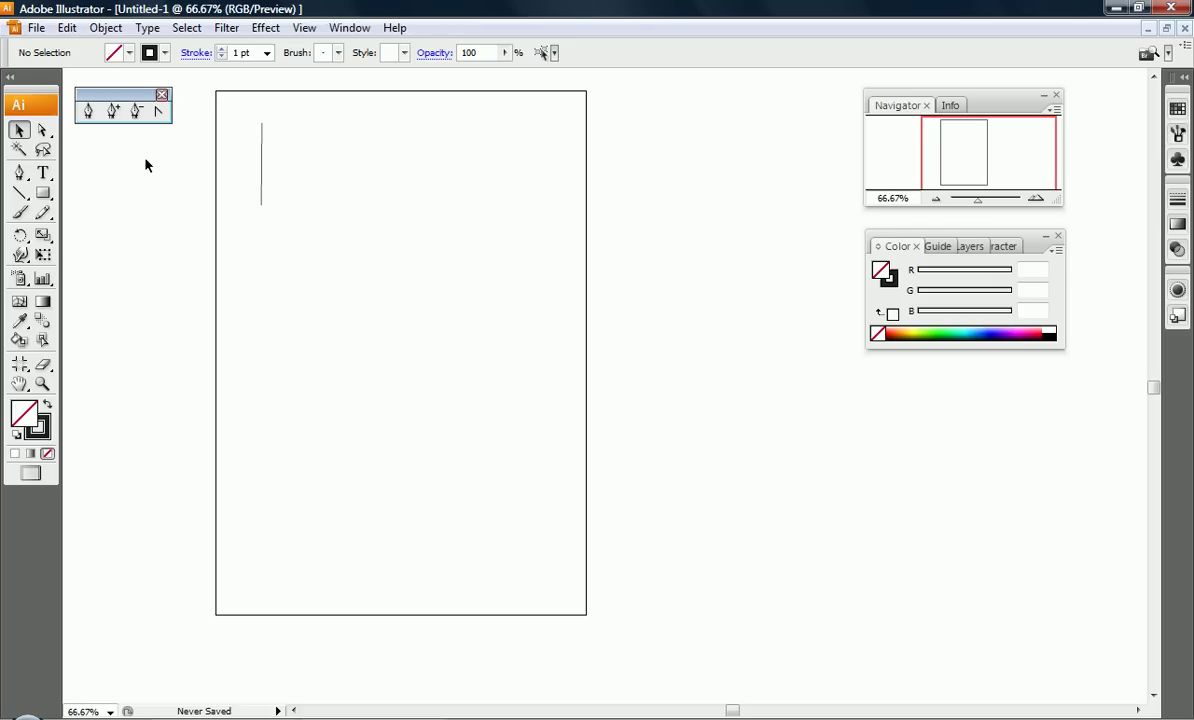
Draw a closed five-sided outline polygon right of the vertical line, then deselect it
left_click(88, 112)
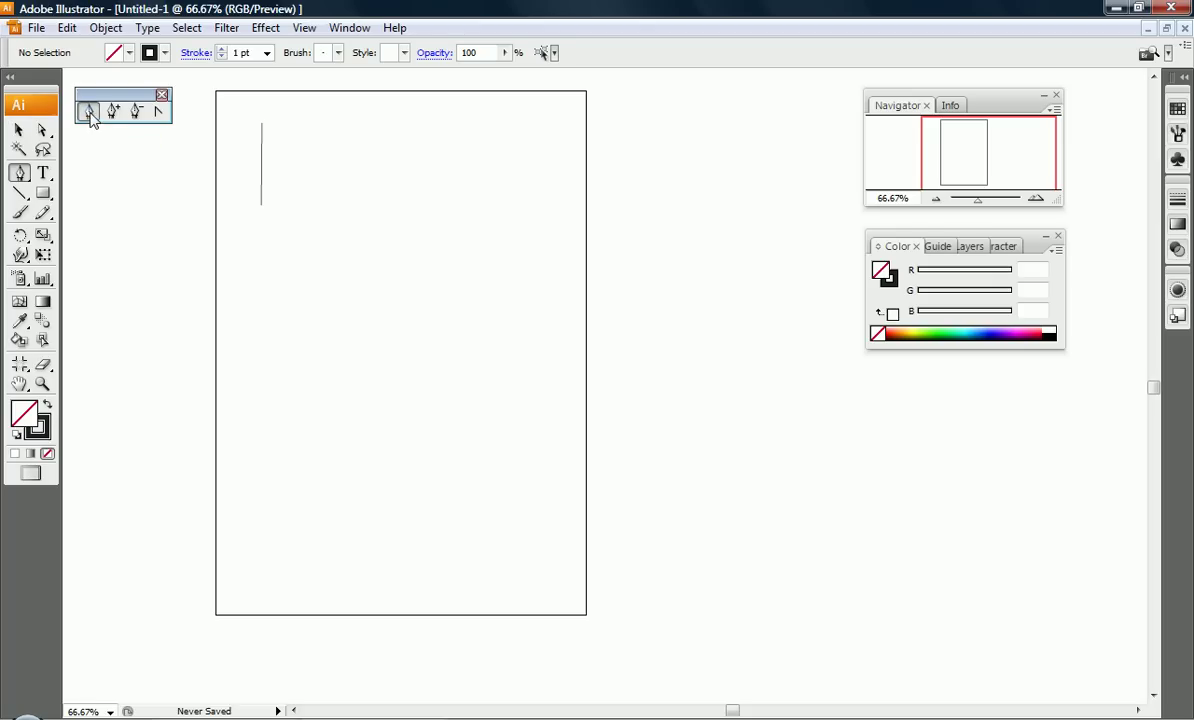
left_click(315, 122)
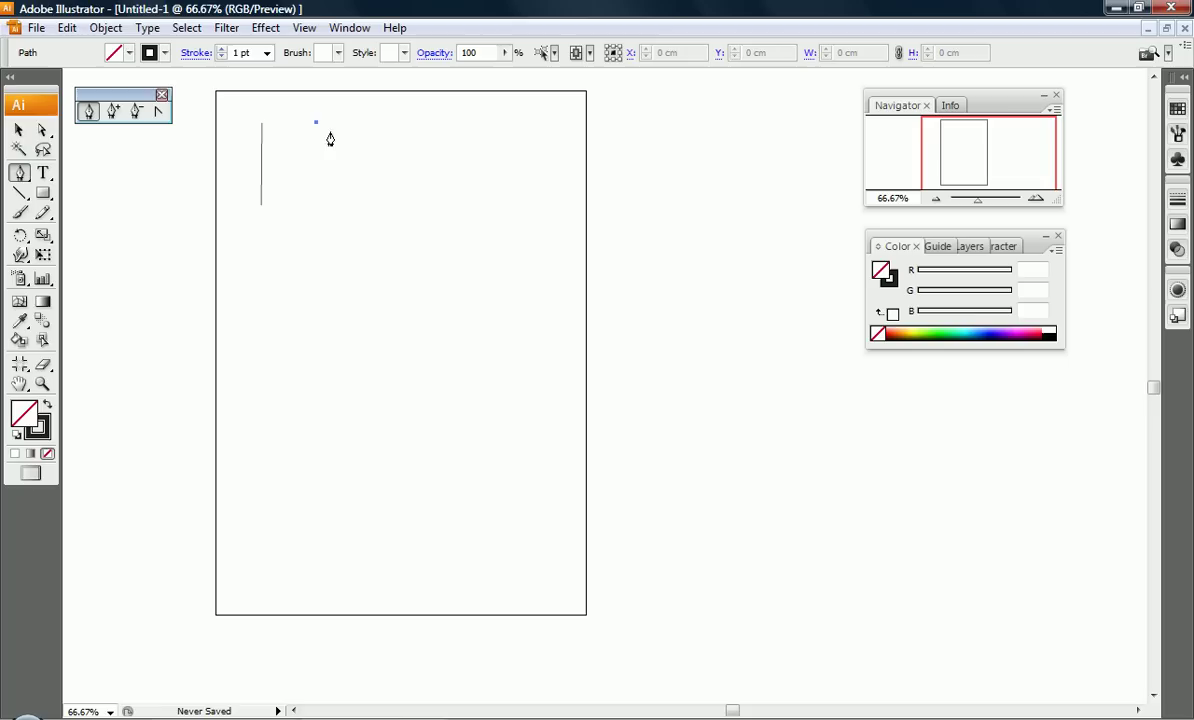
left_click(356, 149)
left_click(341, 181)
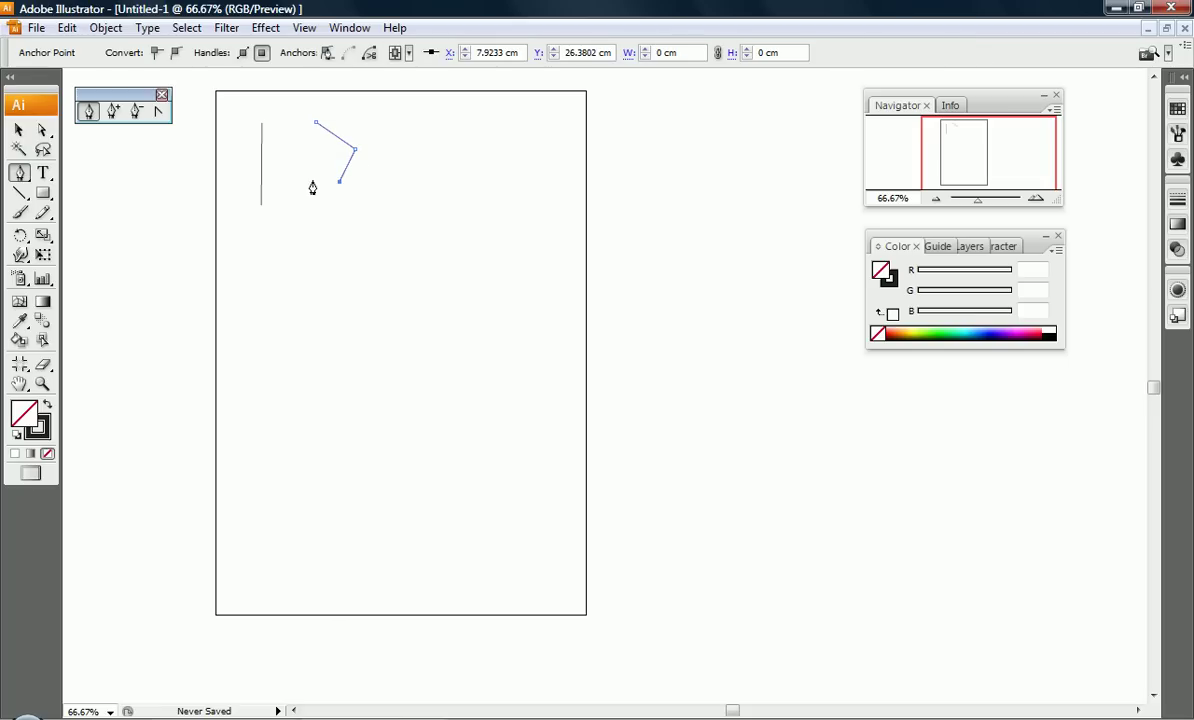
left_click(305, 177)
left_click(282, 148)
left_click(292, 111)
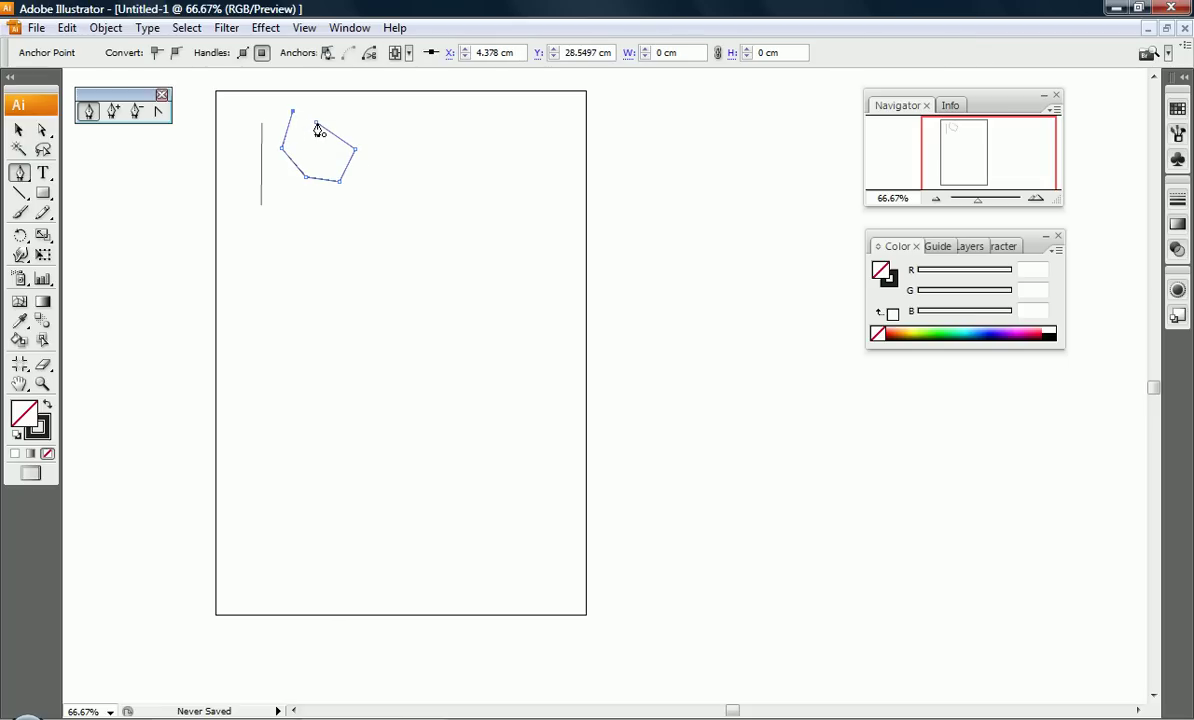
left_click(316, 124)
left_click(316, 125)
left_click(19, 130)
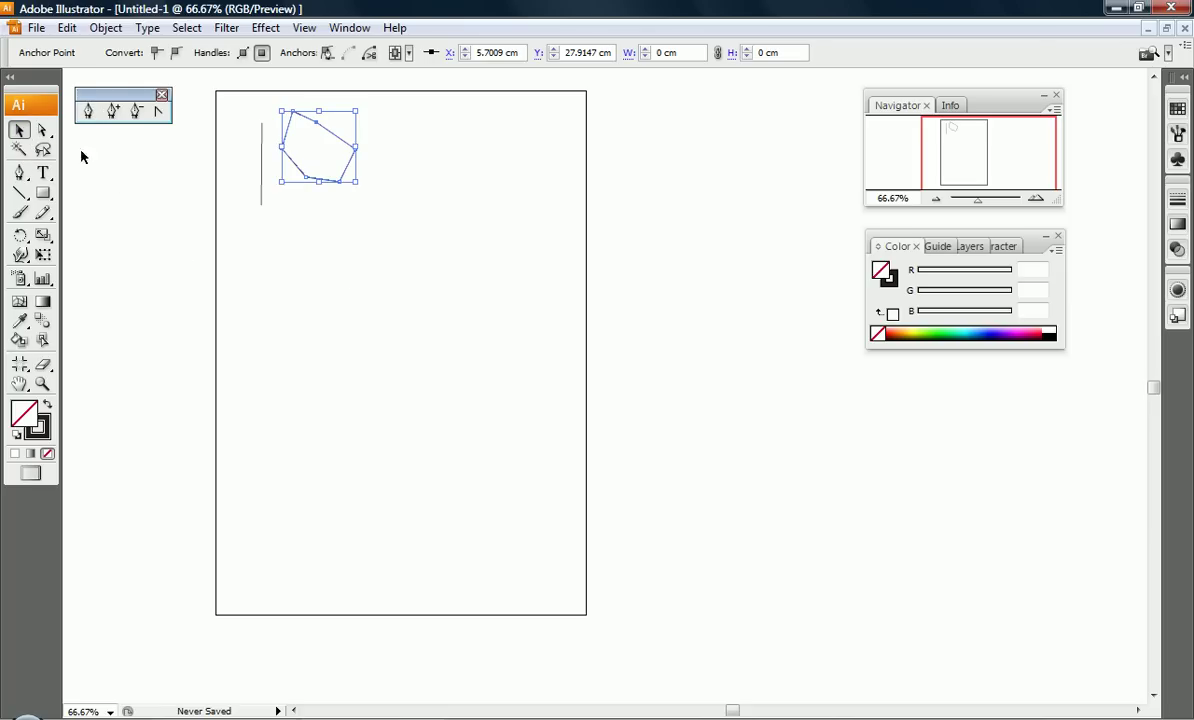
left_click(158, 161)
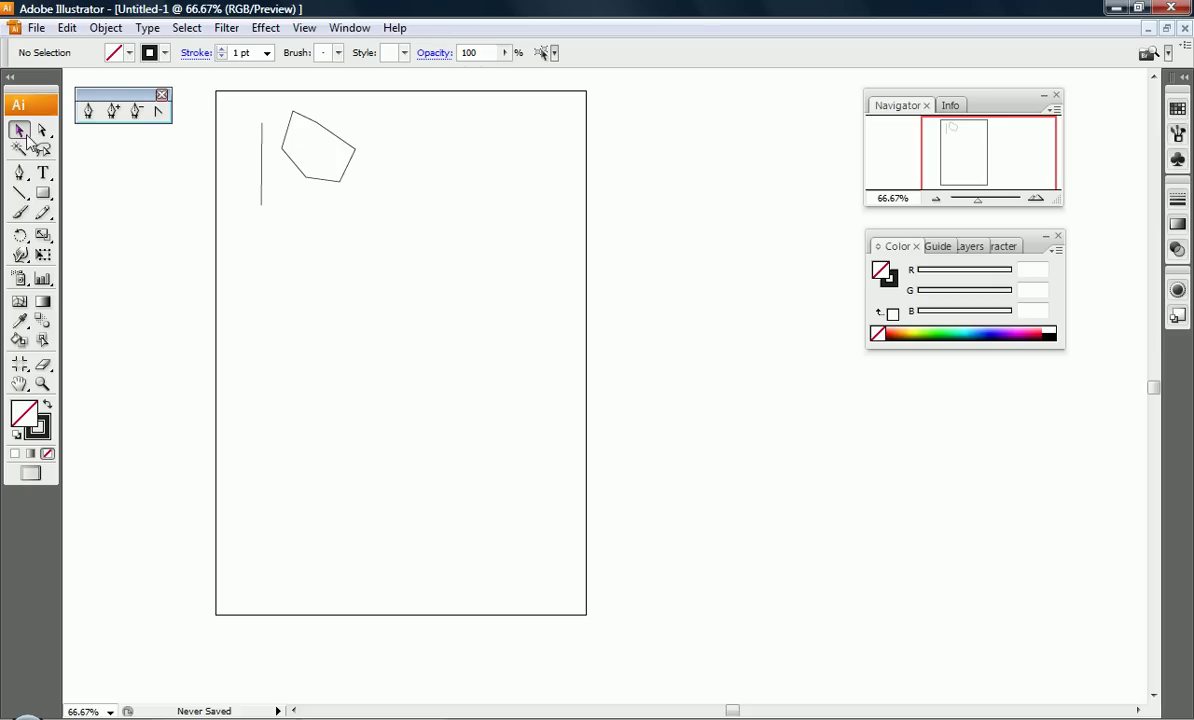
Change the five-sided polygon's stroke weight to 3 pt in the Control bar
left_click(286, 146)
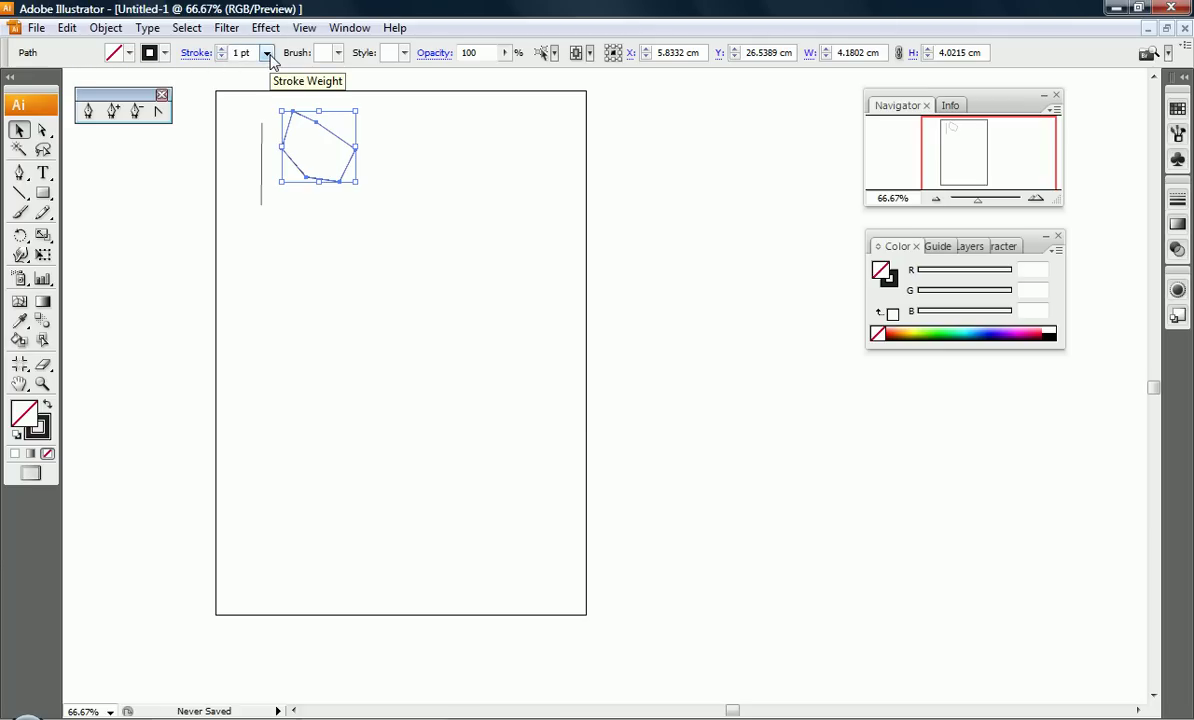
left_click(267, 53)
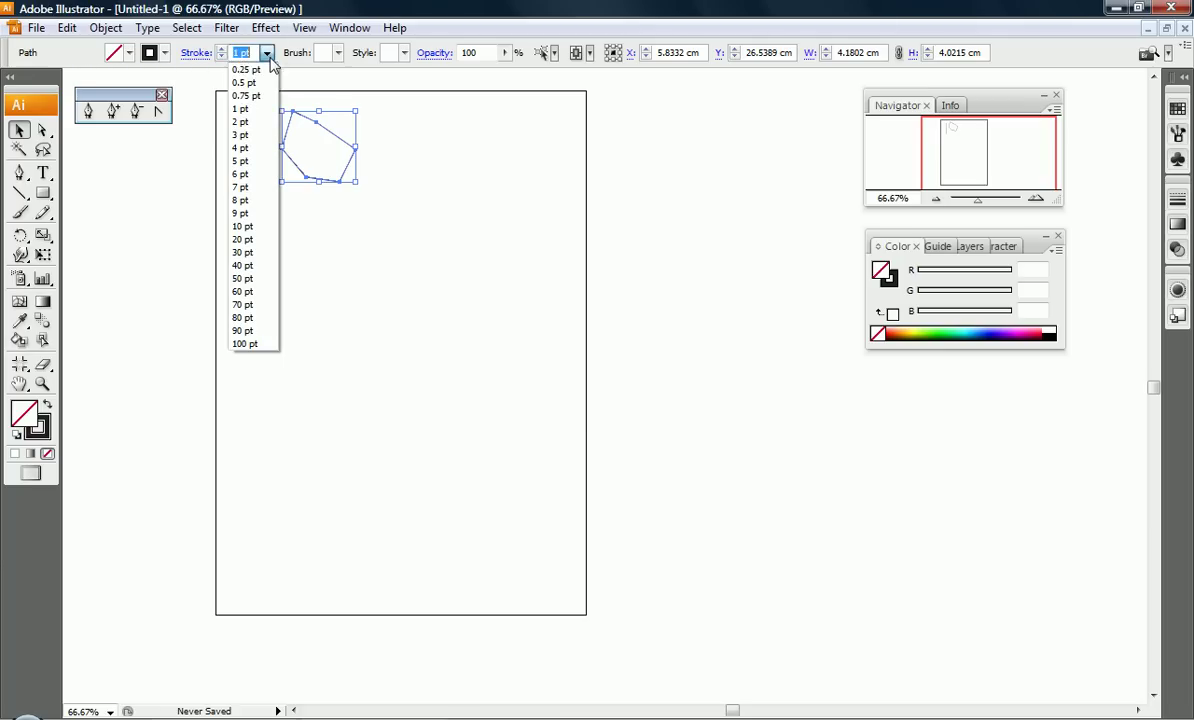
left_click(241, 135)
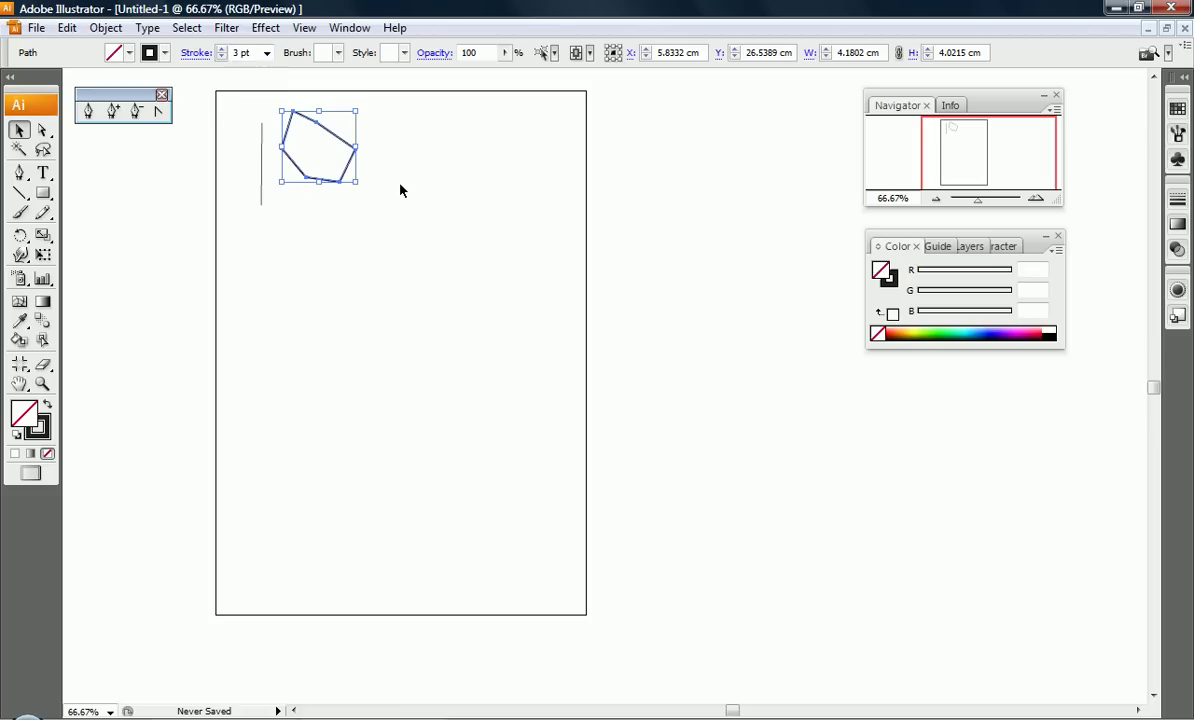
left_click(110, 160)
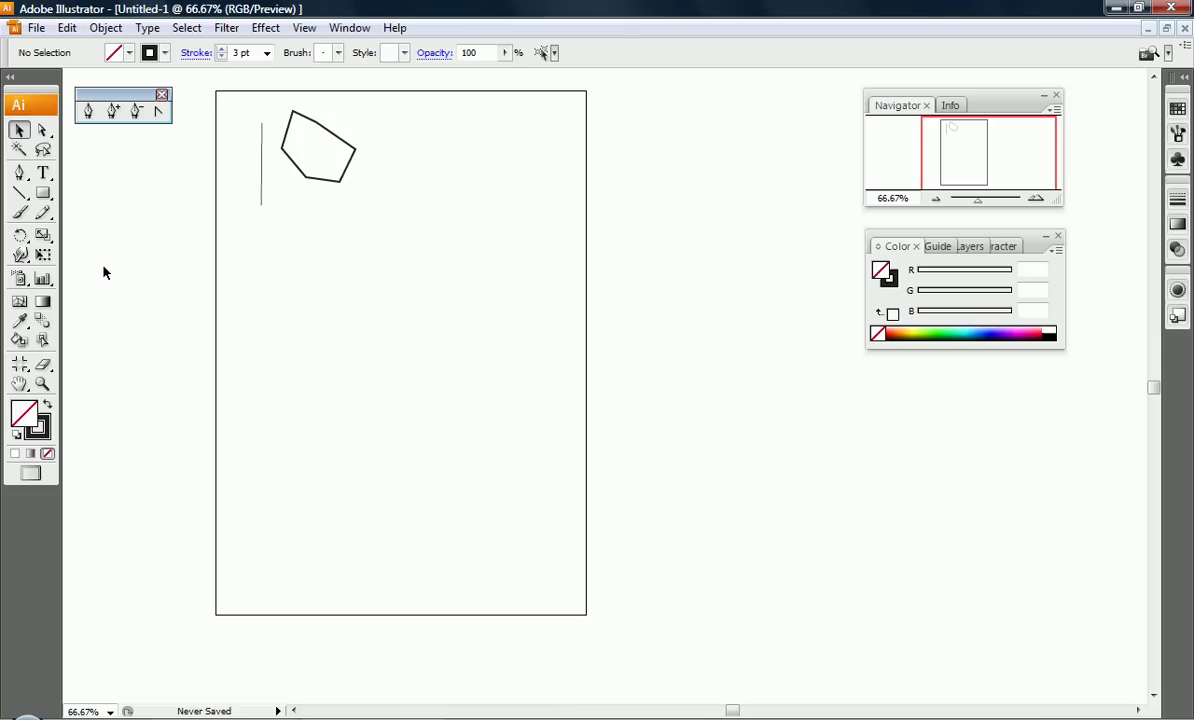
Draw a wider seven-corner closed polygon right of the first one, then deselect it
left_click(88, 110)
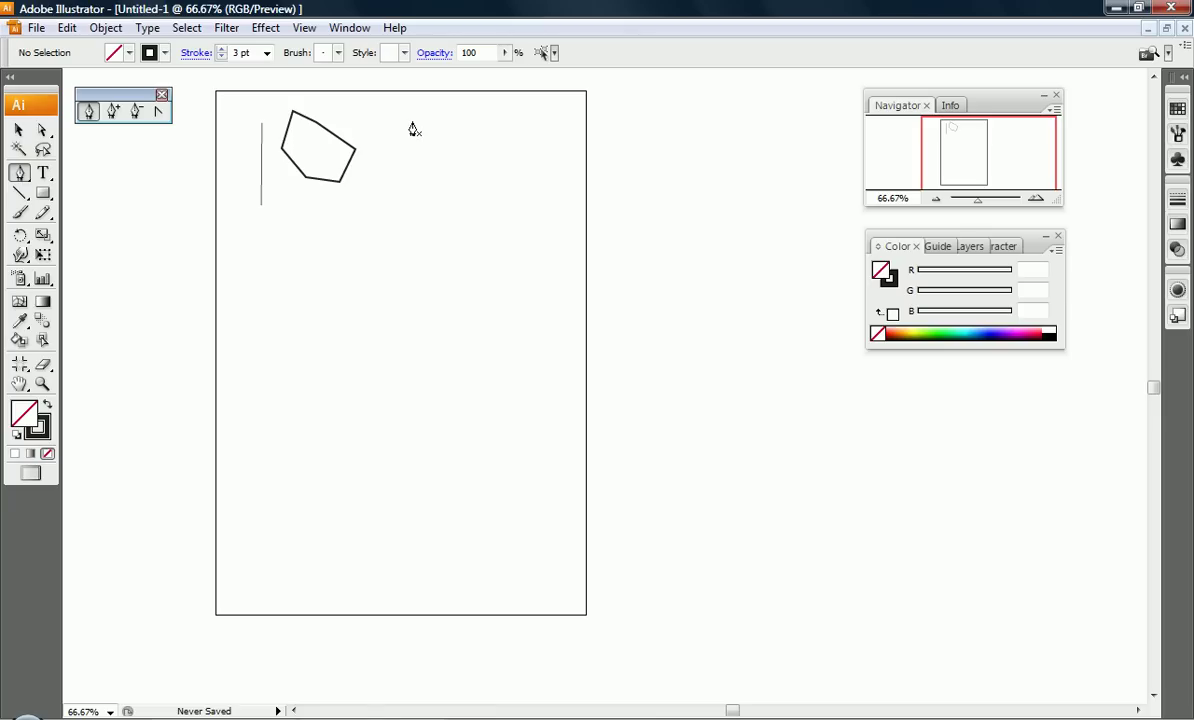
left_click(411, 120)
left_click(458, 121)
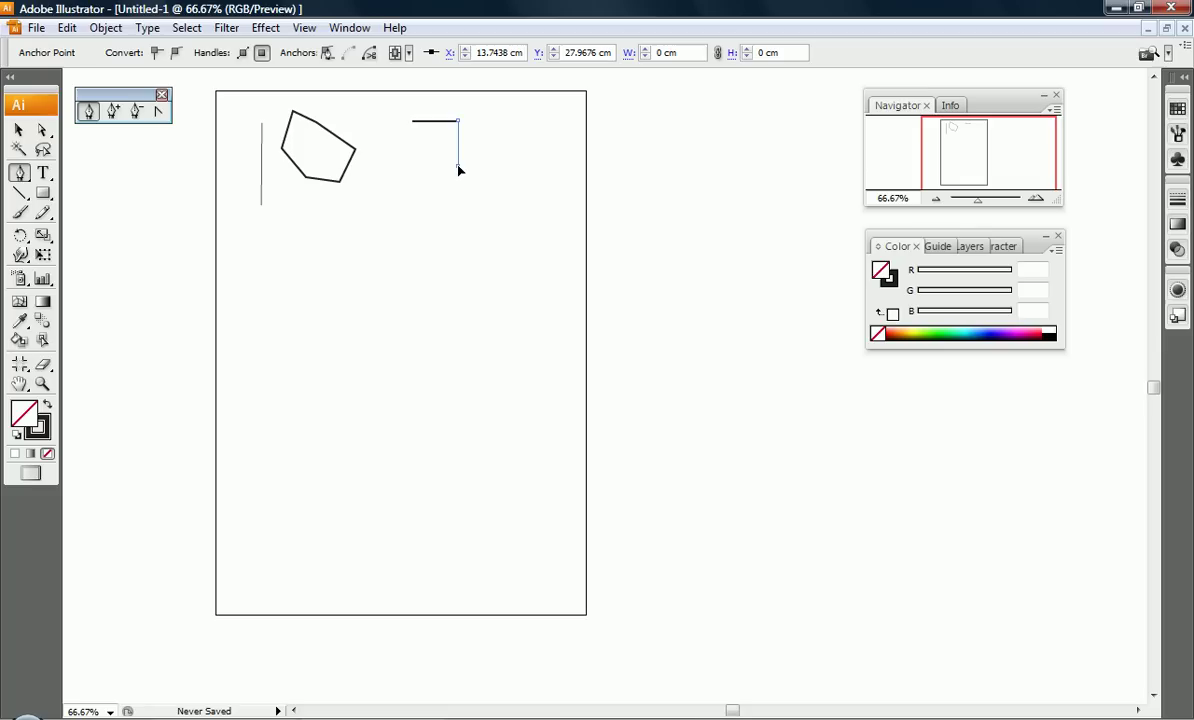
left_click(443, 180)
left_click(410, 180)
left_click(397, 166)
left_click(354, 124)
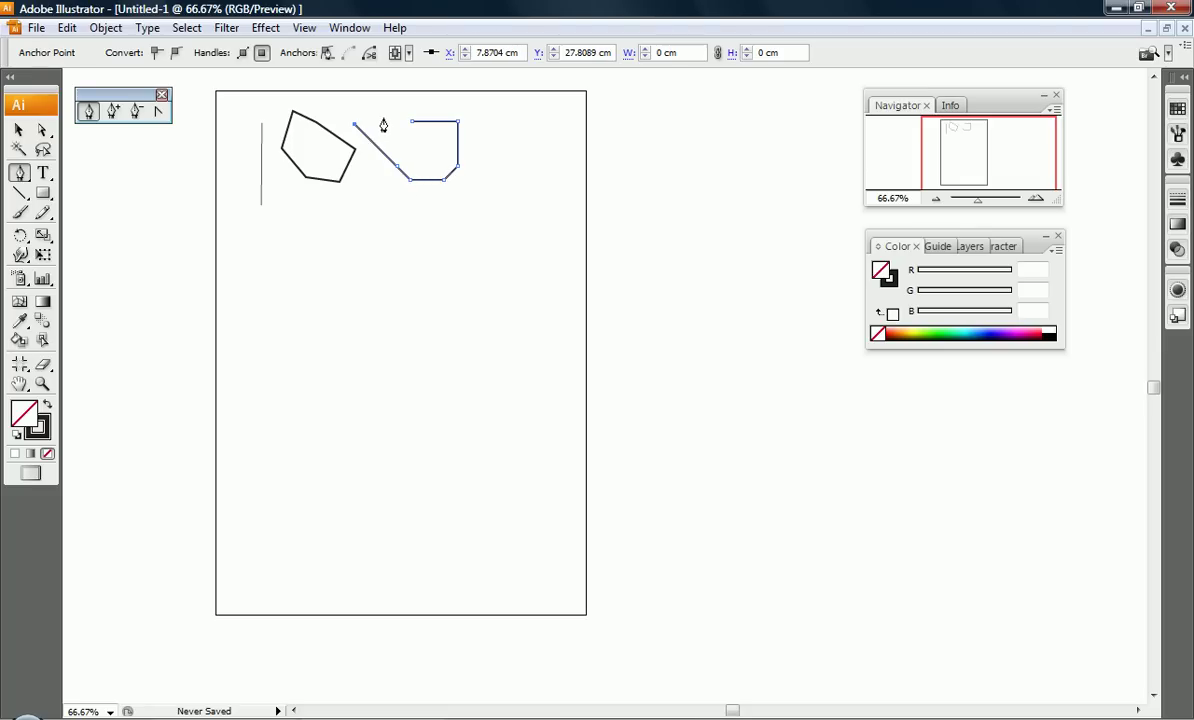
left_click(384, 123)
left_click(411, 121)
left_click(21, 131)
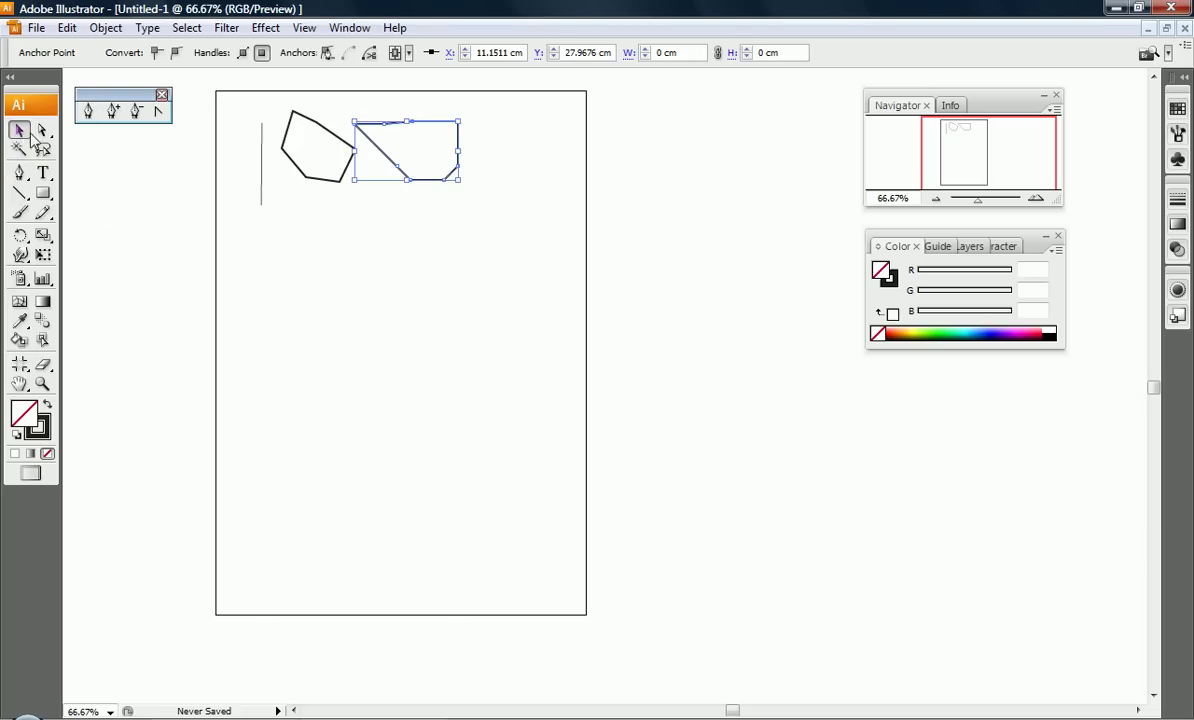
left_click(125, 161)
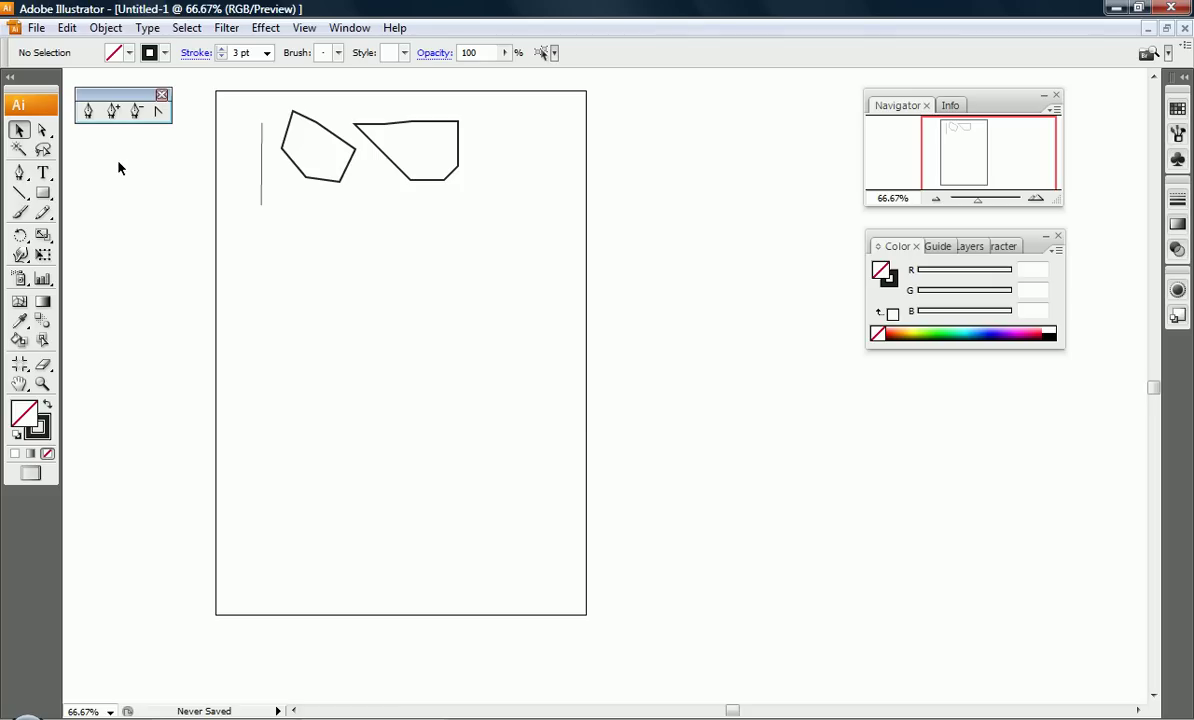
Draw a right-bulging crescent-like curve below the vertical line, then deselect it
left_click(88, 113)
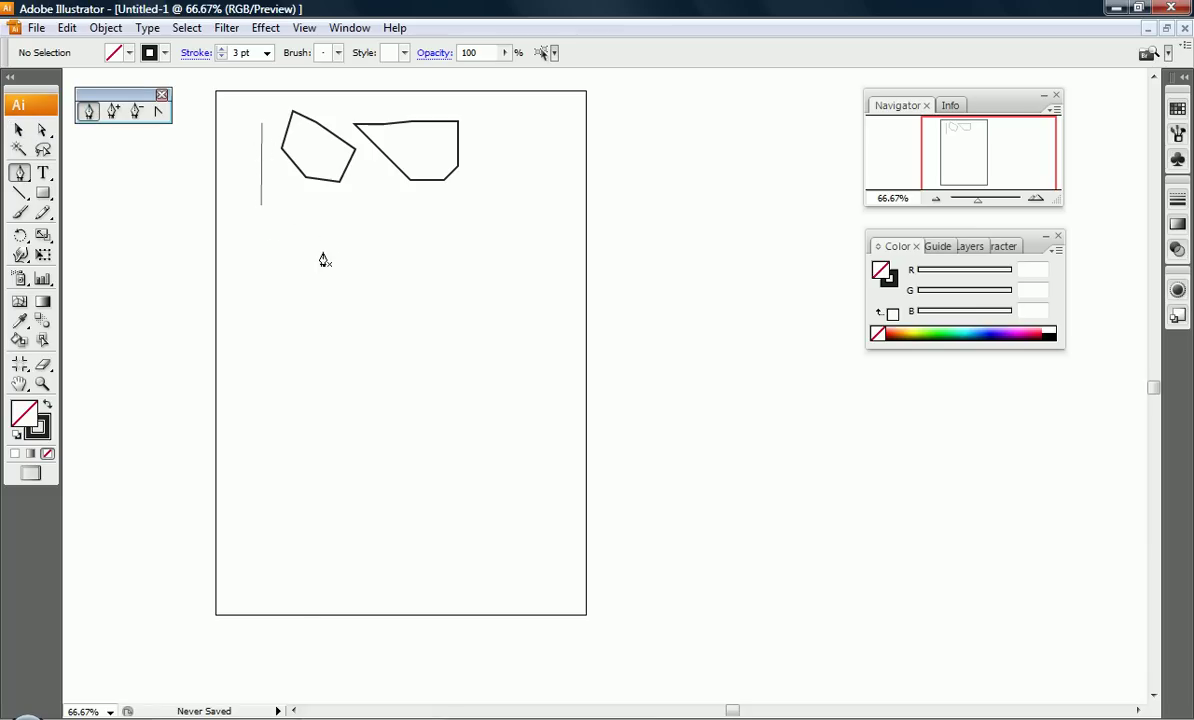
left_click(282, 242)
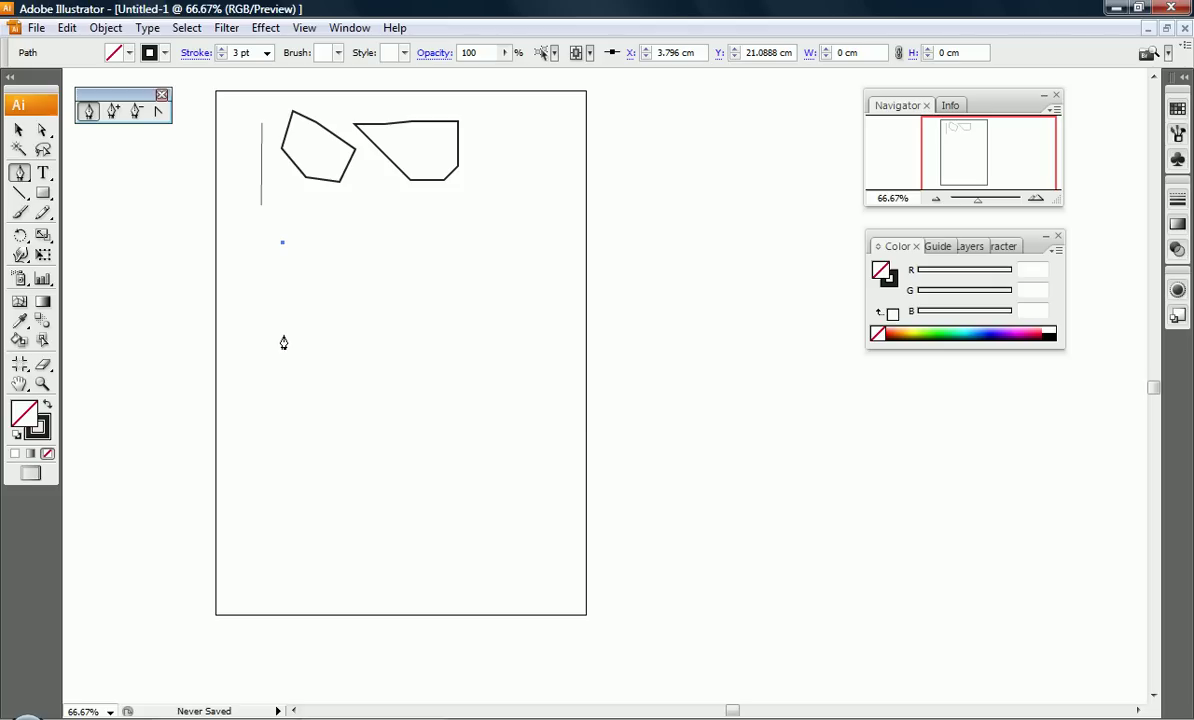
left_click_drag(285, 334, 276, 337)
left_click_drag(244, 341, 204, 375)
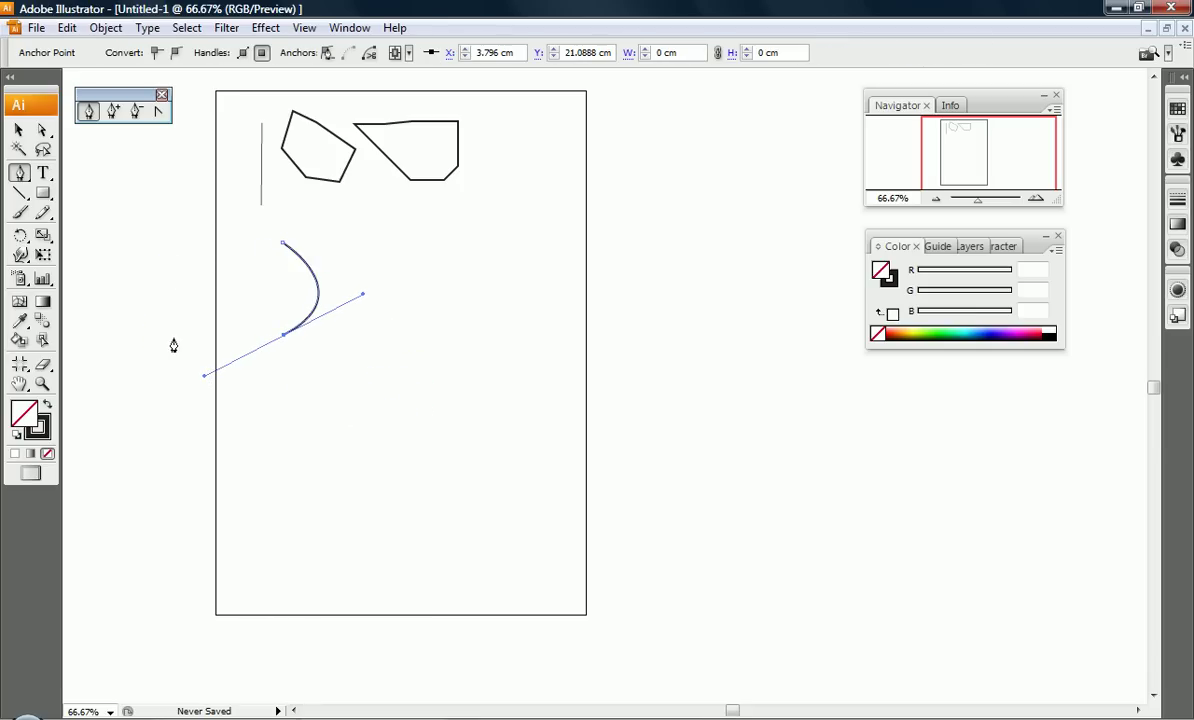
left_click(20, 131)
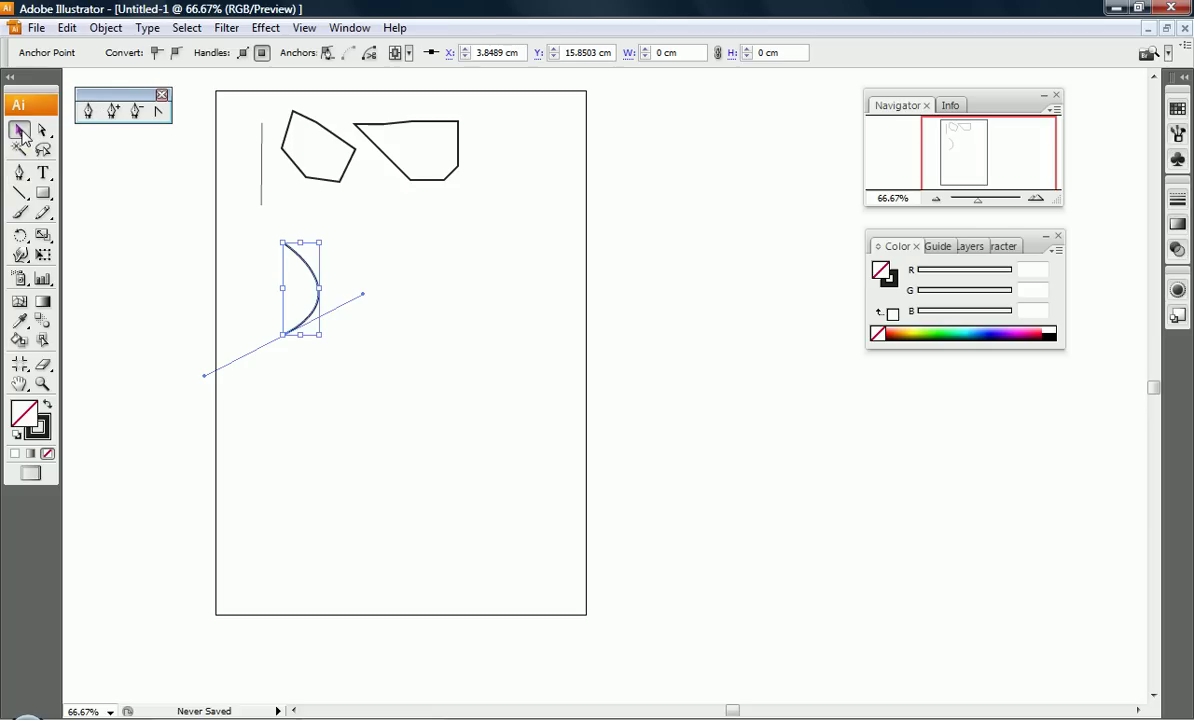
left_click(185, 236)
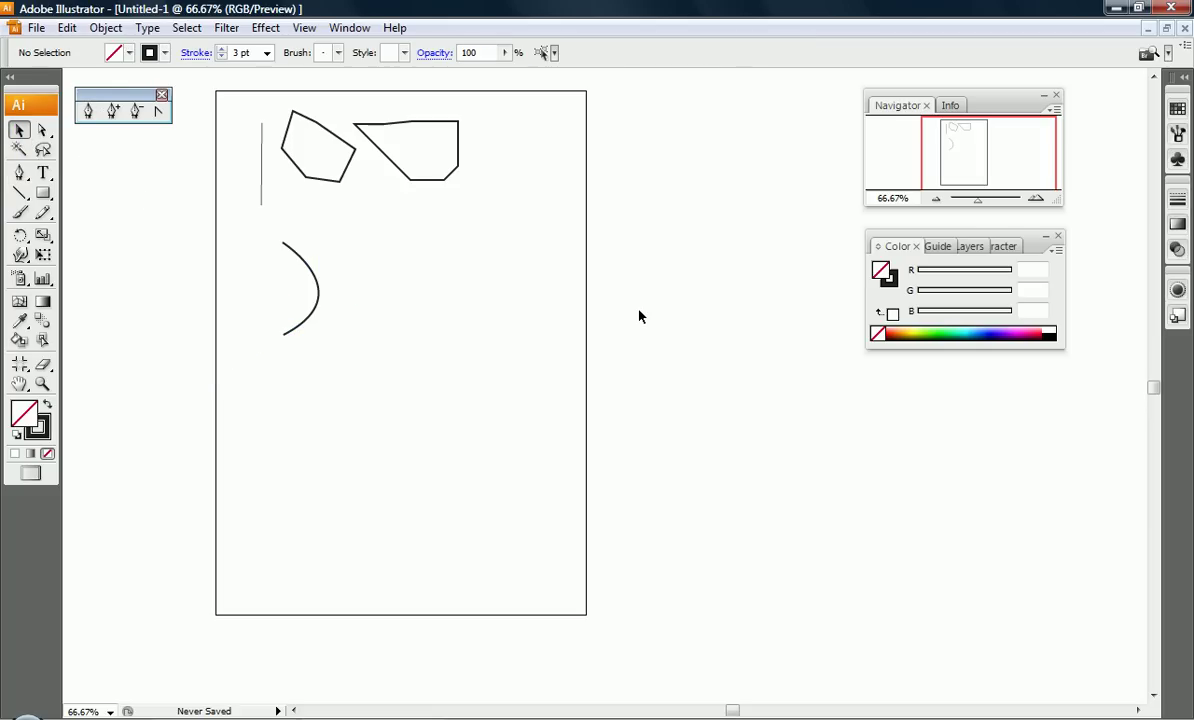
Draw a left-bulging two-point curve right of the first curve, then deselect it
left_click(88, 112)
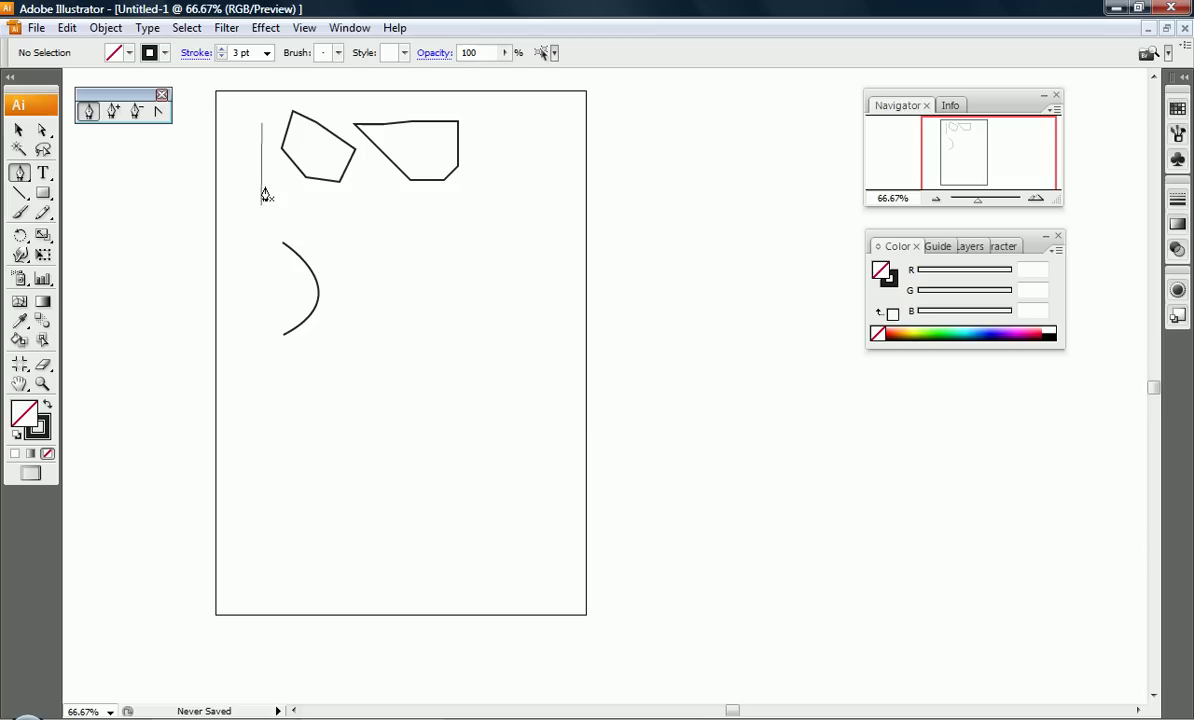
left_click(386, 235)
left_click_drag(416, 320, 536, 392)
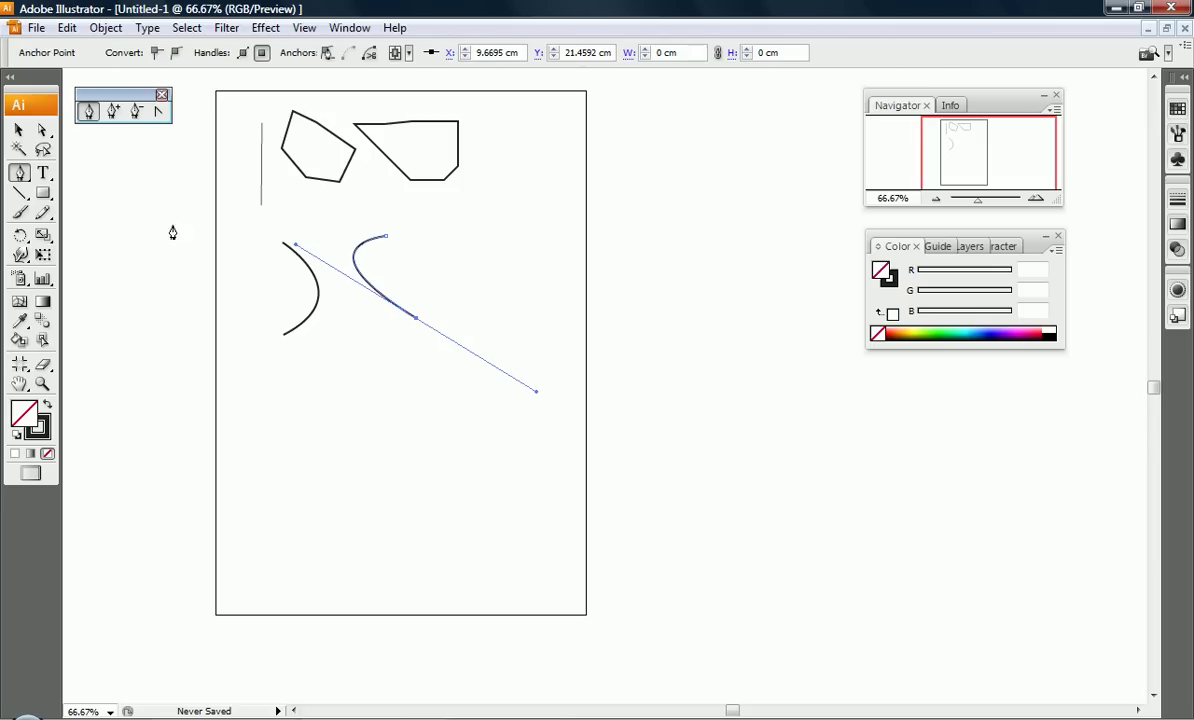
left_click(18, 130)
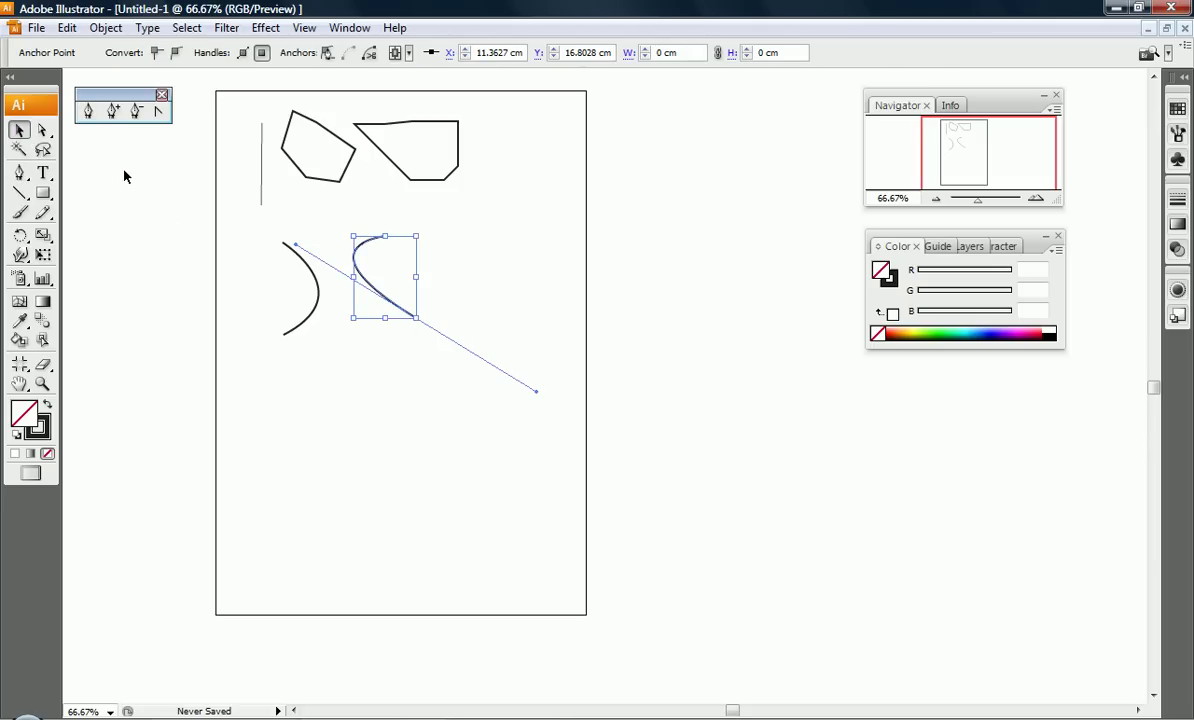
left_click(125, 176)
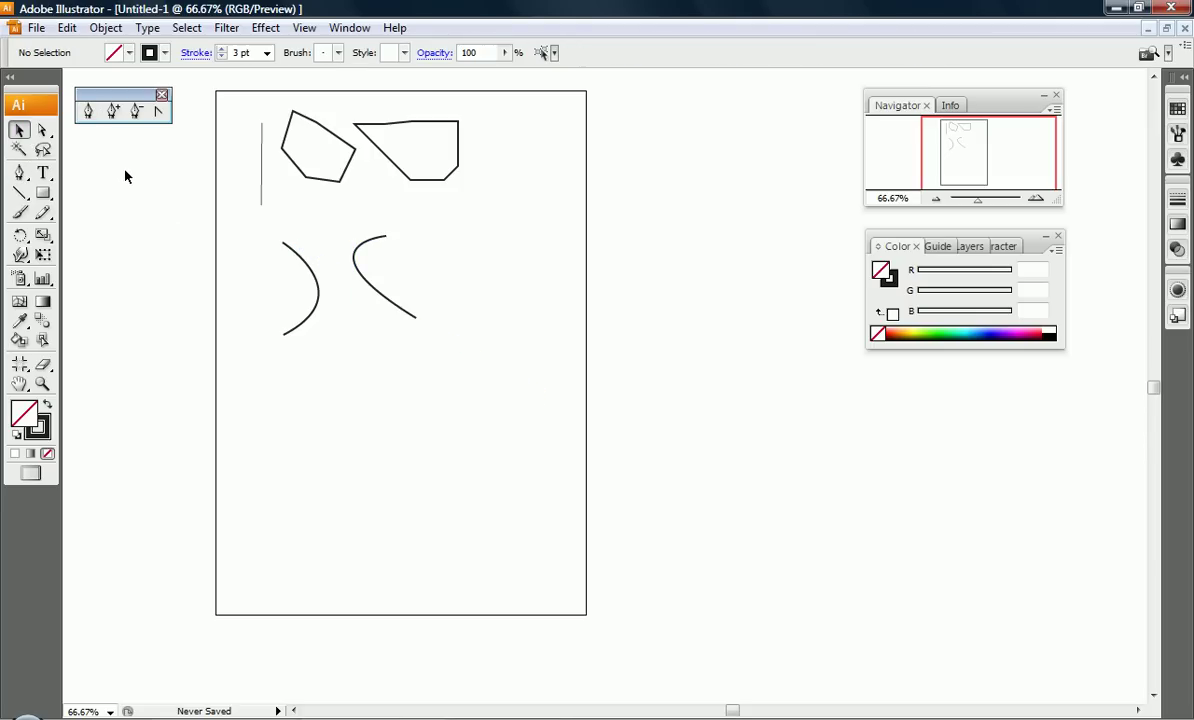
Draw a vertical line in the lower left and add an anchor point at its middle
left_click(88, 111)
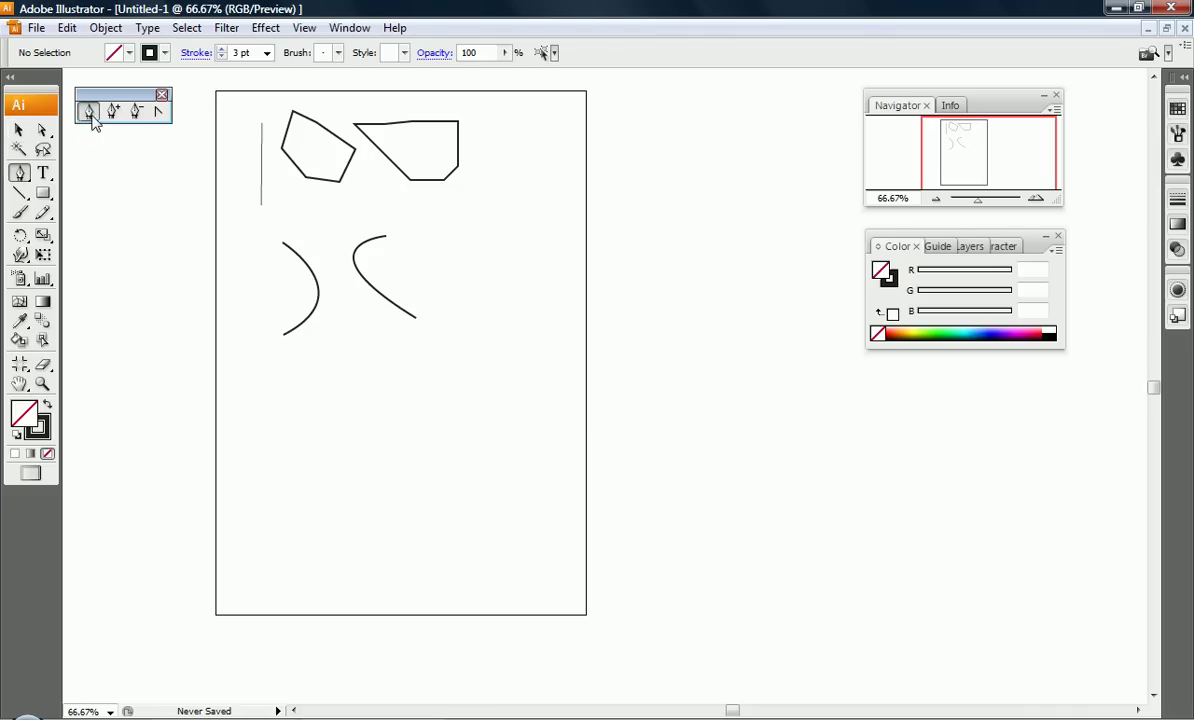
left_click(280, 379)
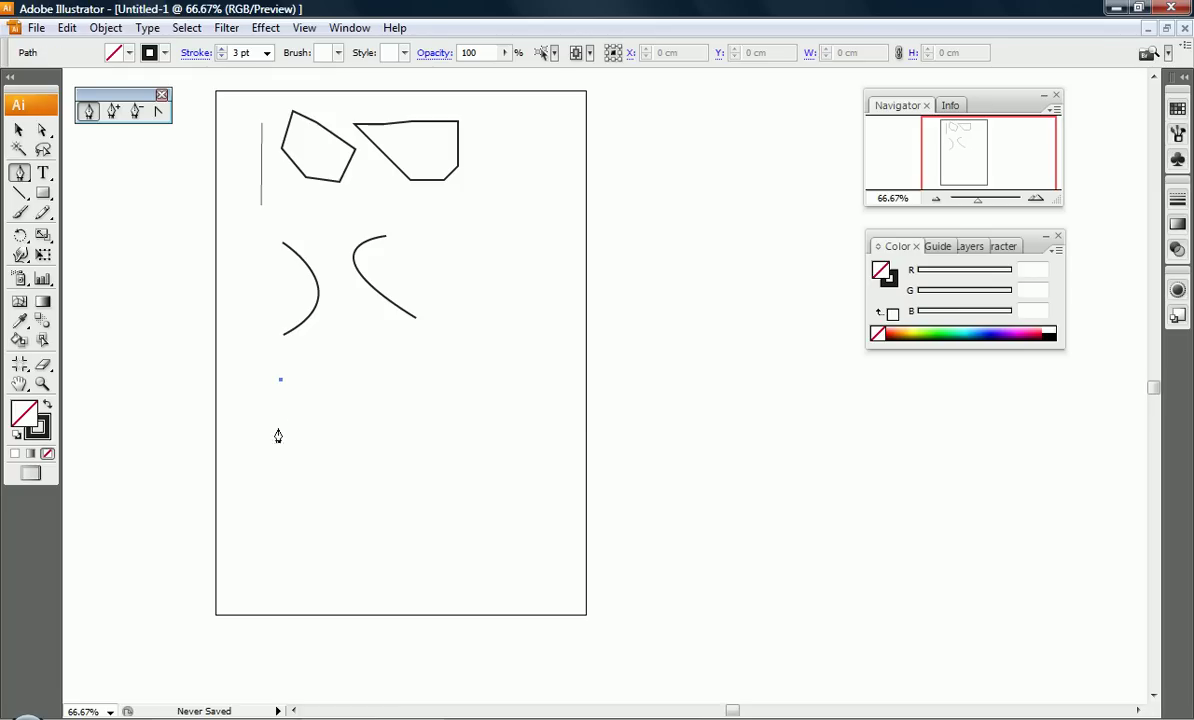
left_click(280, 510)
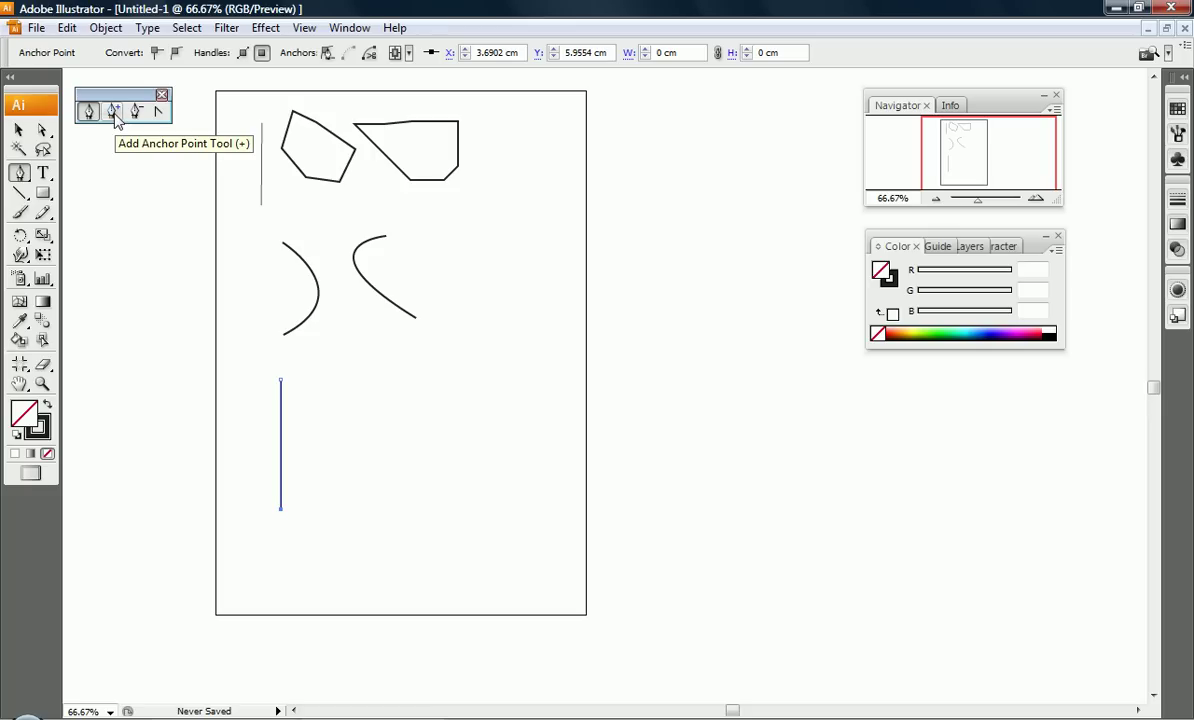
left_click(114, 112)
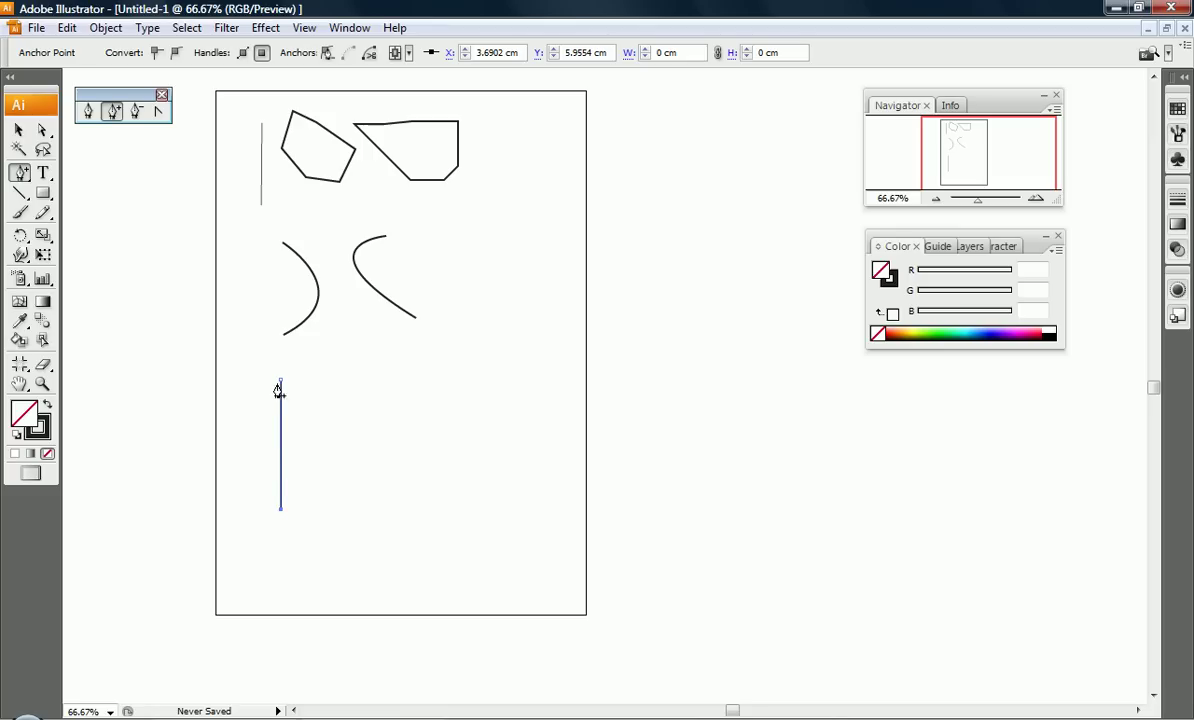
left_click(280, 444)
Drag the midpoint anchor sideways with Convert Anchor Point to form an S curve, then deselect
left_click(160, 112)
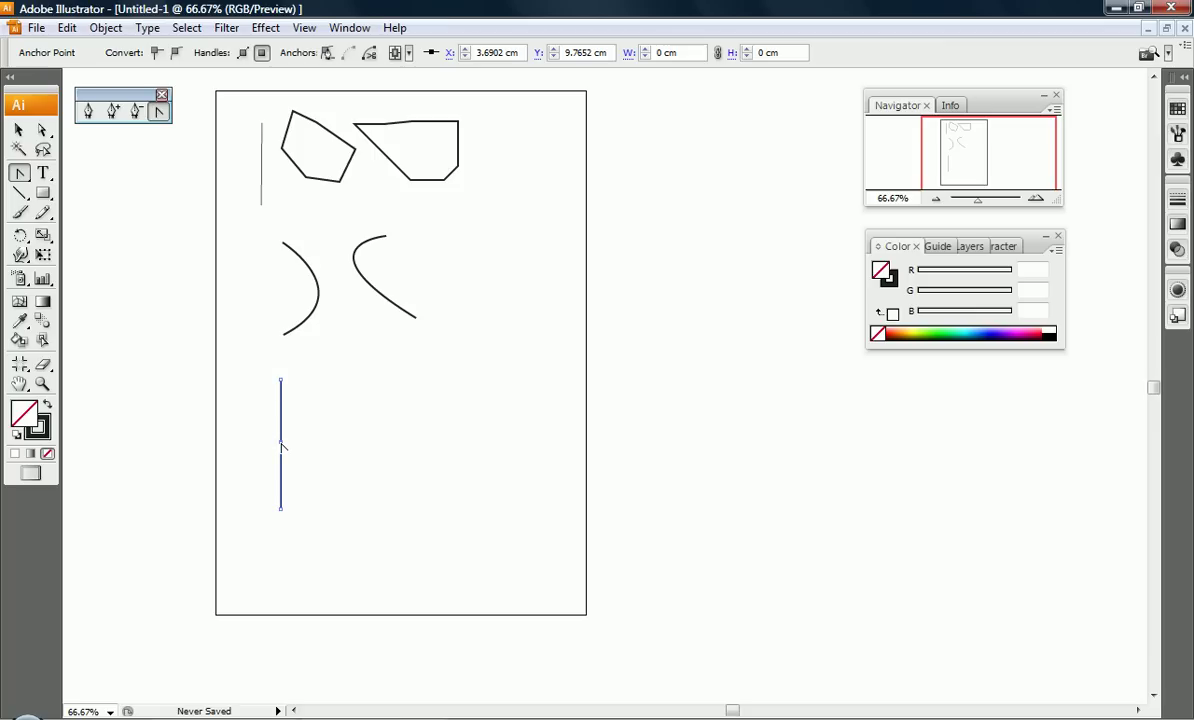
left_click_drag(281, 444, 429, 437)
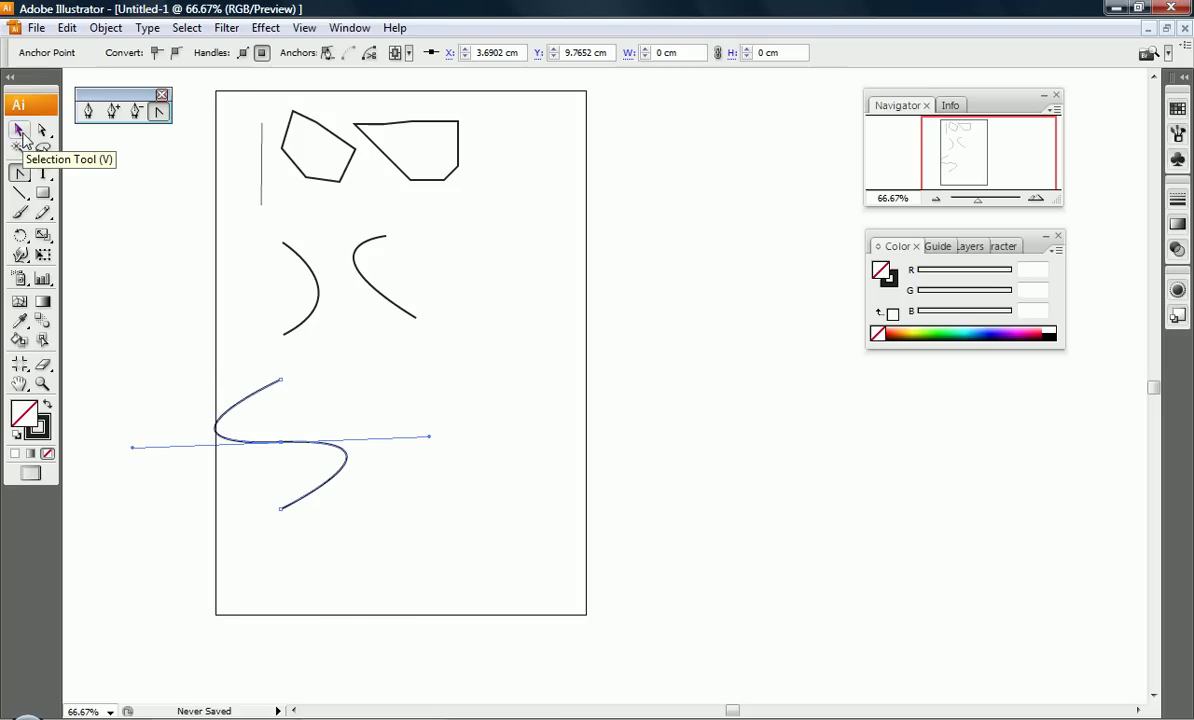
left_click(19, 131)
left_click(155, 248)
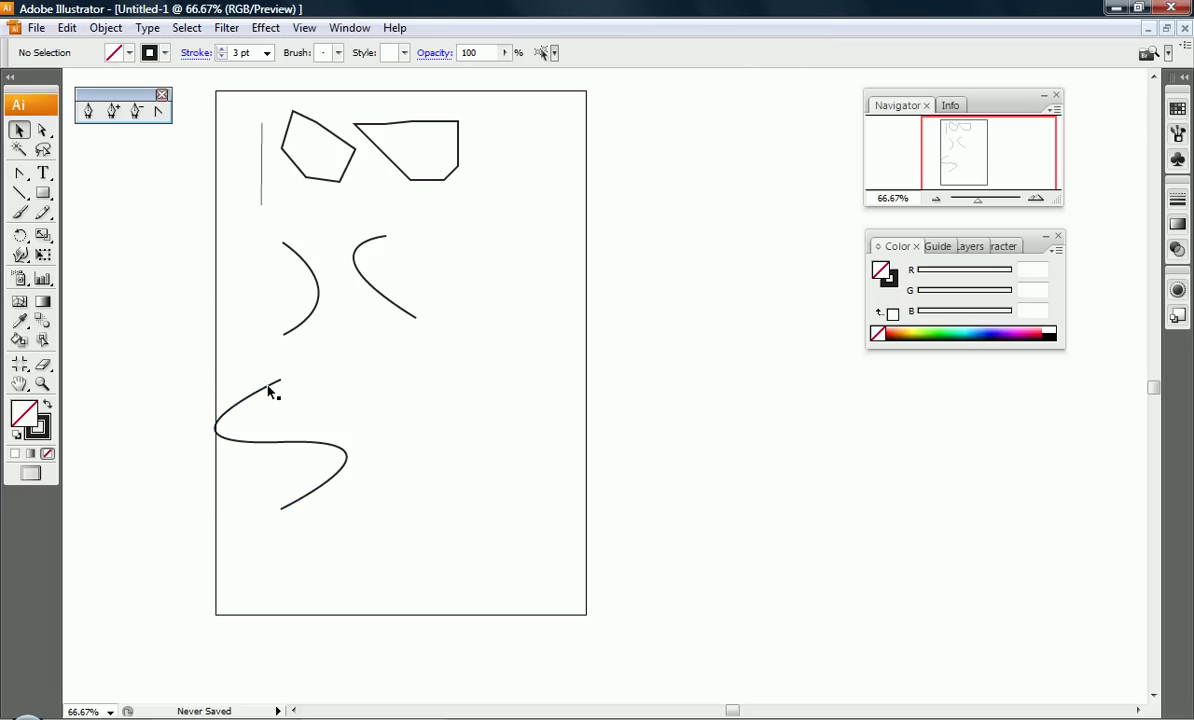
Nudge the S curve right, rotate it clockwise into a diagonal lean, then deselect it
left_click_drag(271, 392, 326, 390)
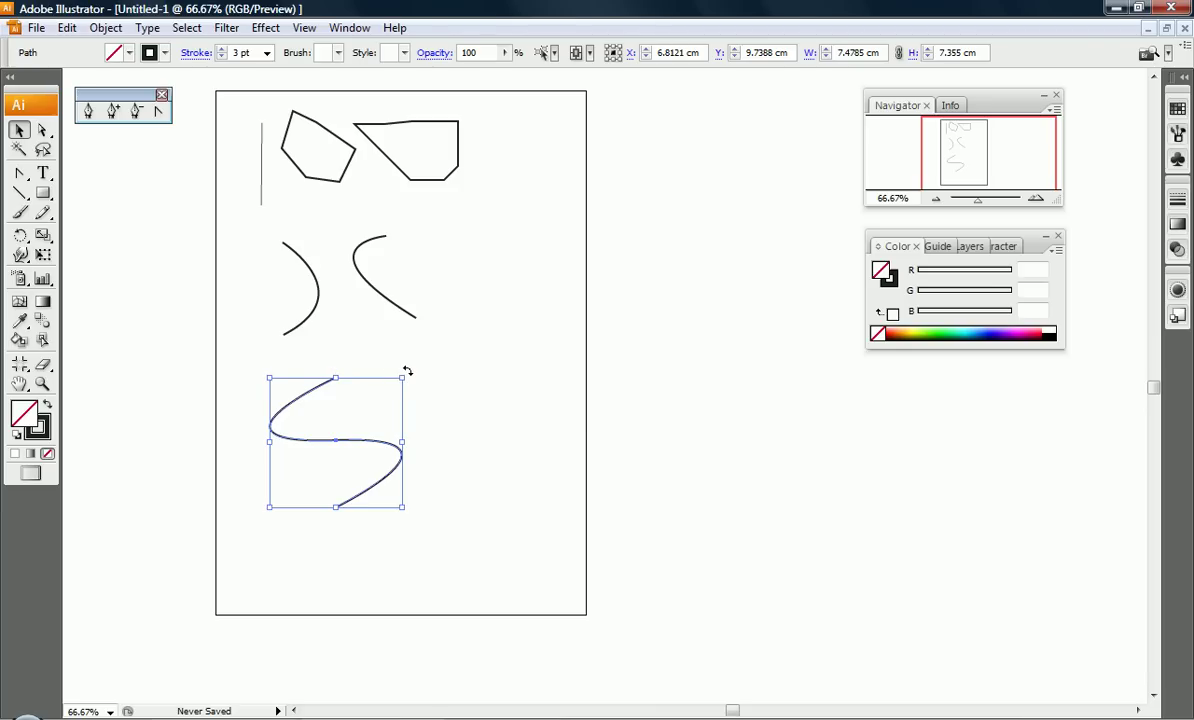
left_click_drag(407, 371, 428, 424)
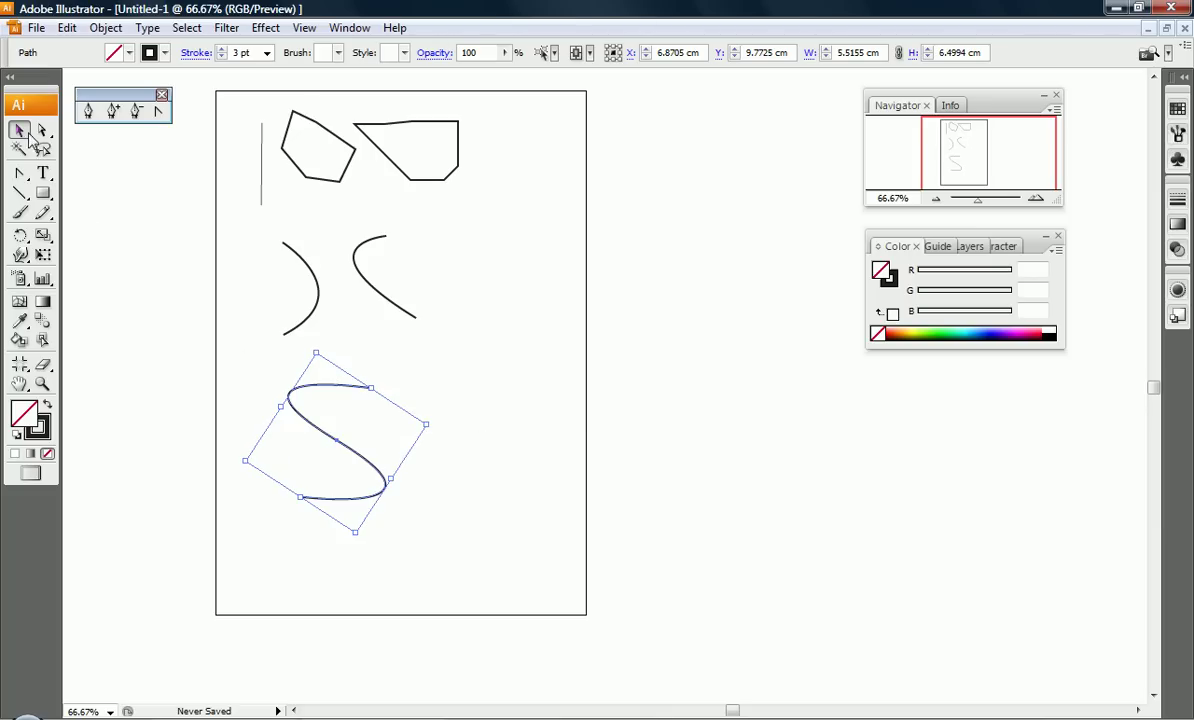
left_click(183, 280)
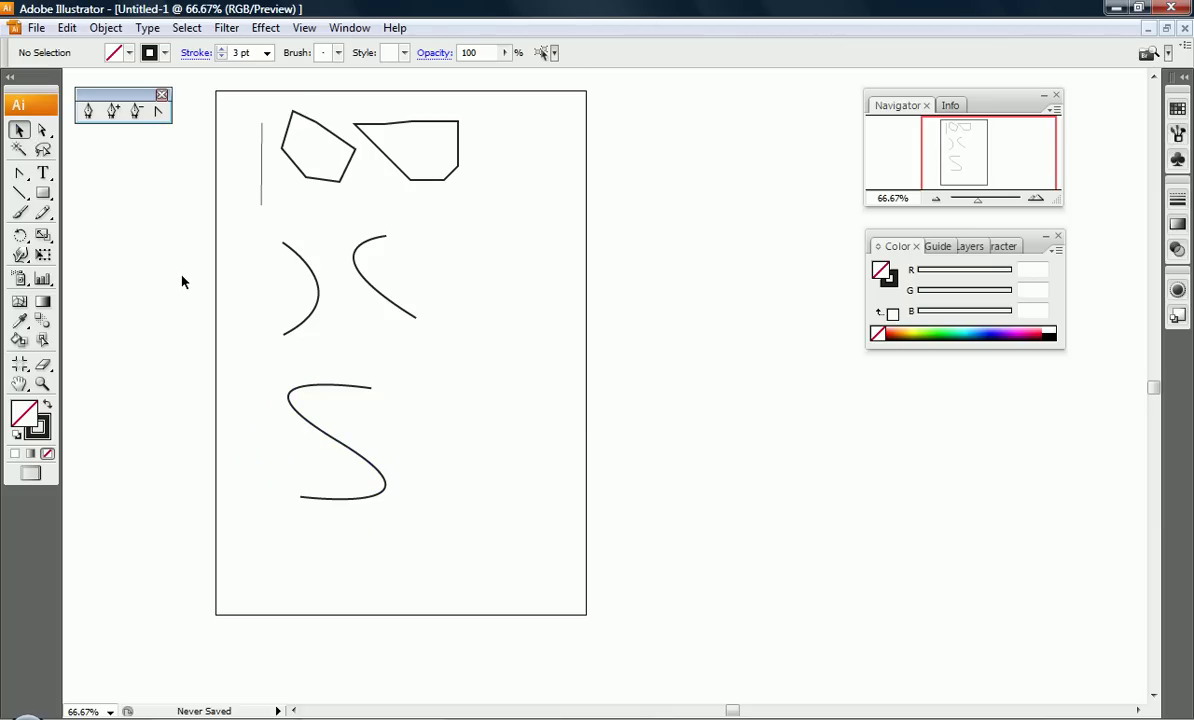
Draw a closed downward-pointing triangle with the Pen Tool right of the S curve
left_click(90, 112)
left_click(437, 389)
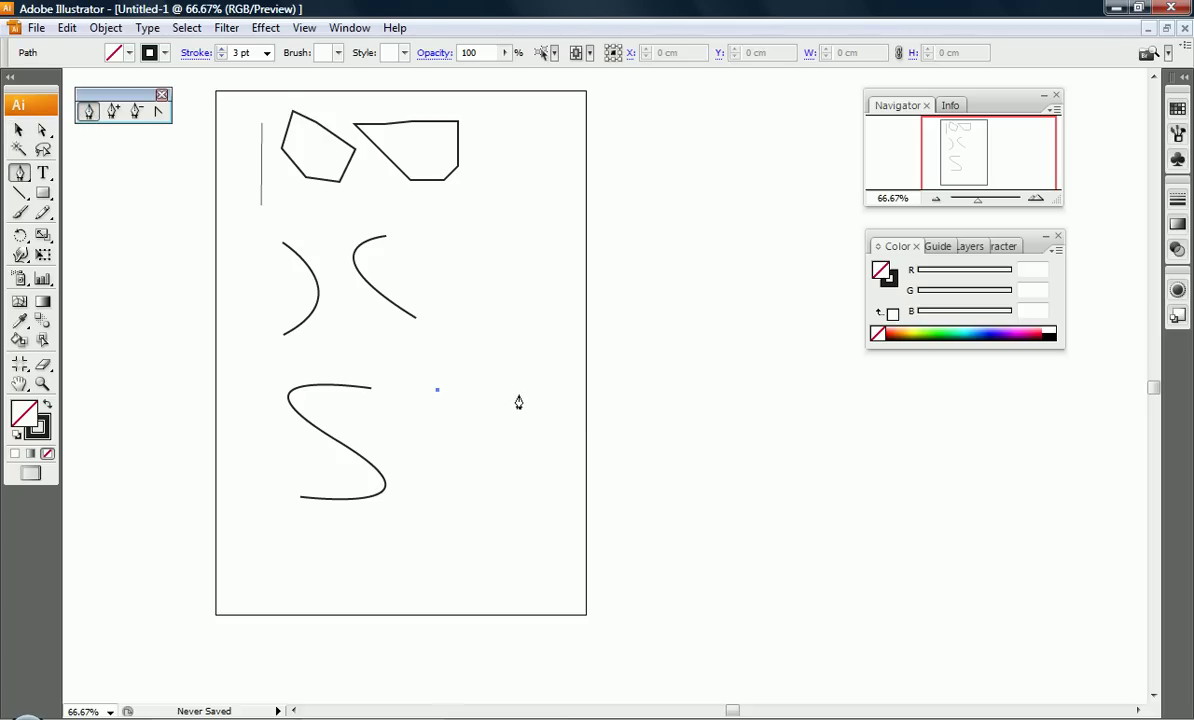
left_click(530, 388)
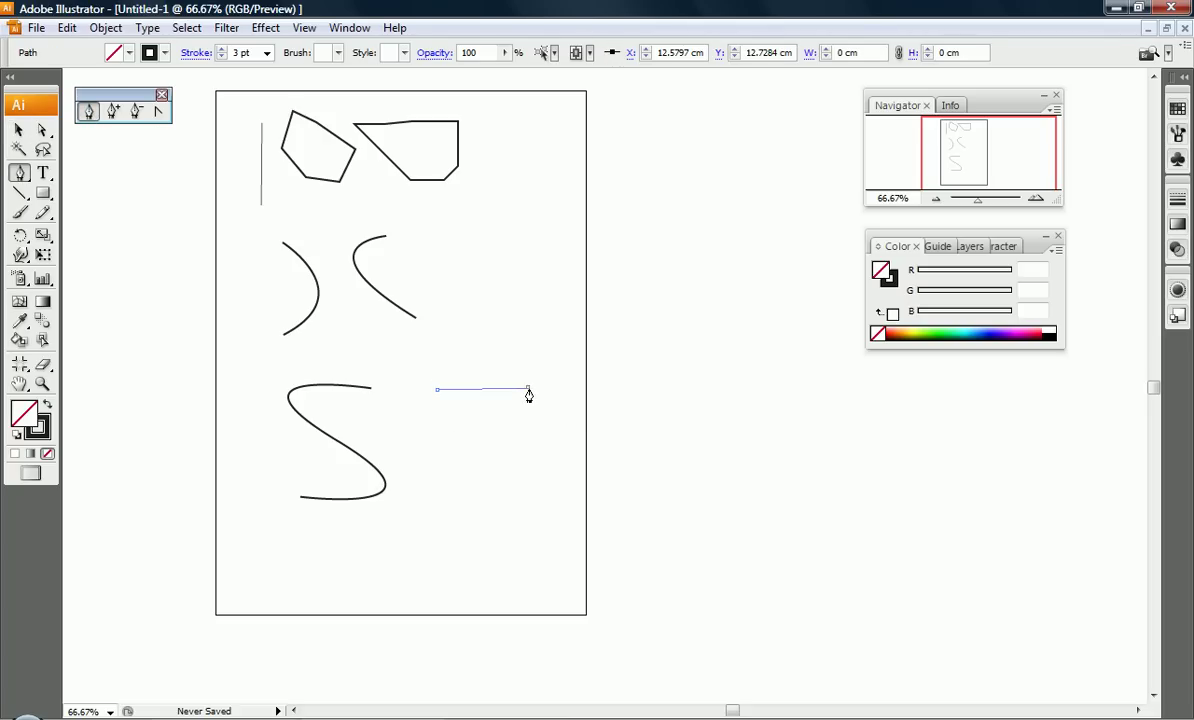
left_click(479, 461)
left_click(437, 389)
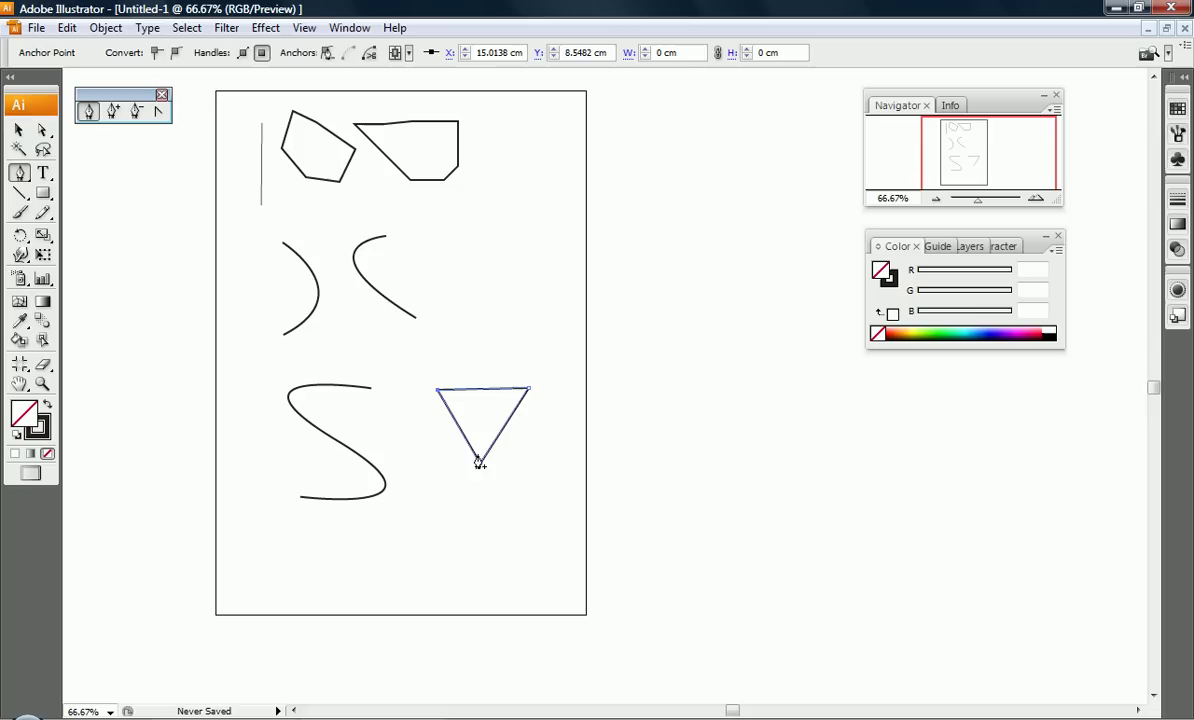
Try adding an anchor point to the triangle and dismiss the resulting error message
left_click(116, 114)
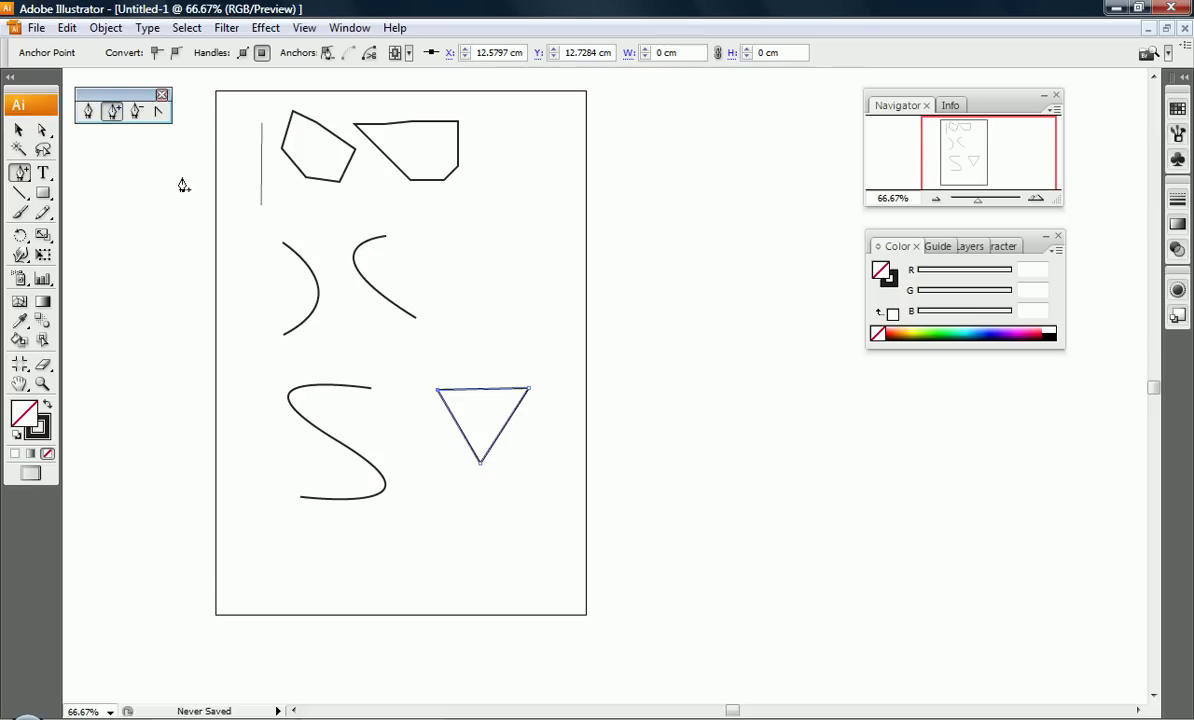
left_click(481, 396)
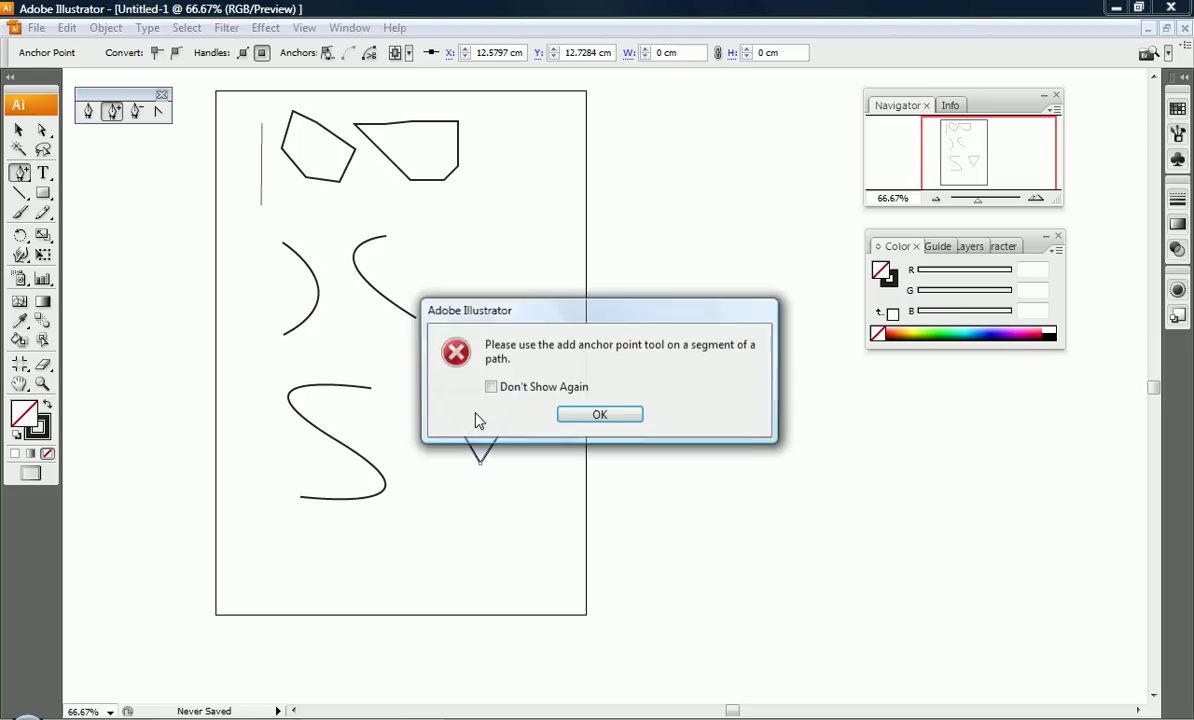
left_click(592, 416)
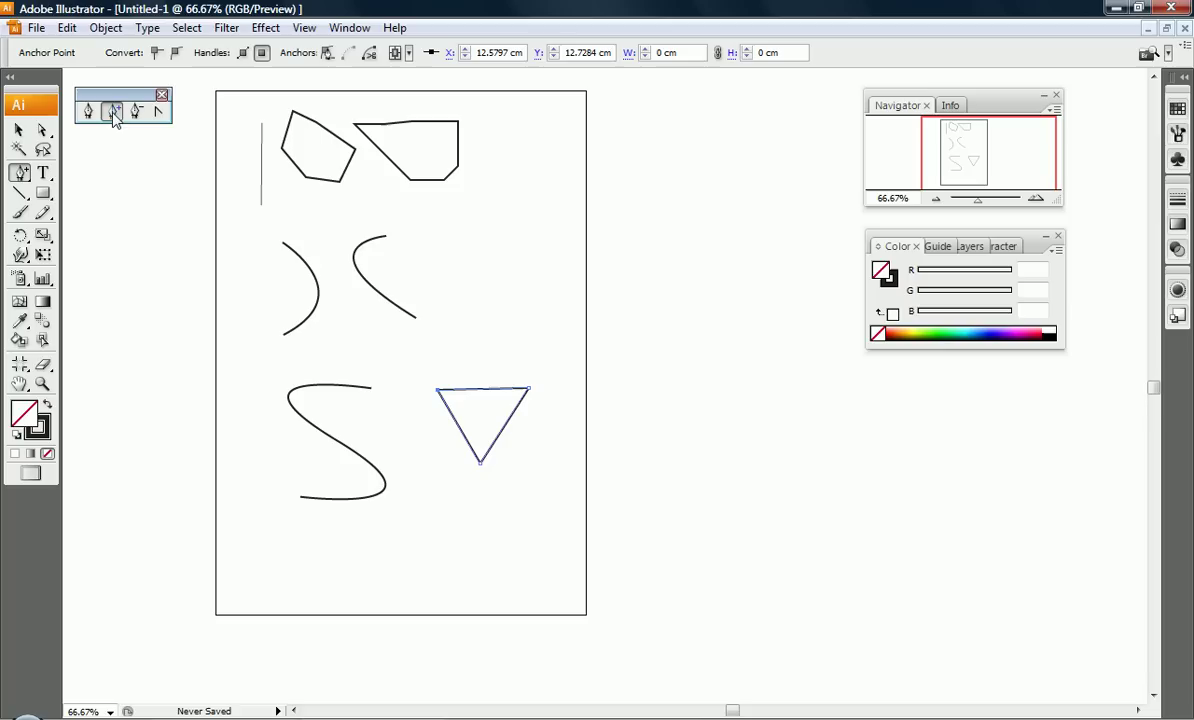
Add a mid-top-edge anchor and round both top corners into heart lobes, then deselect it
left_click(480, 390)
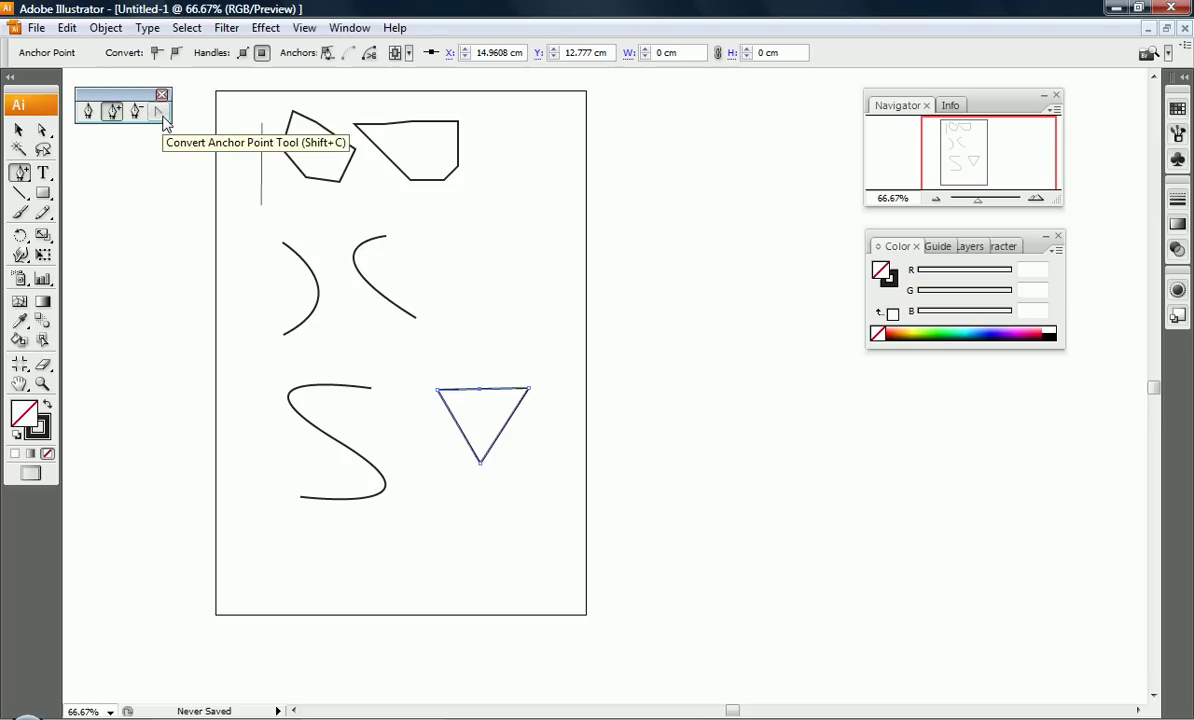
left_click(160, 112)
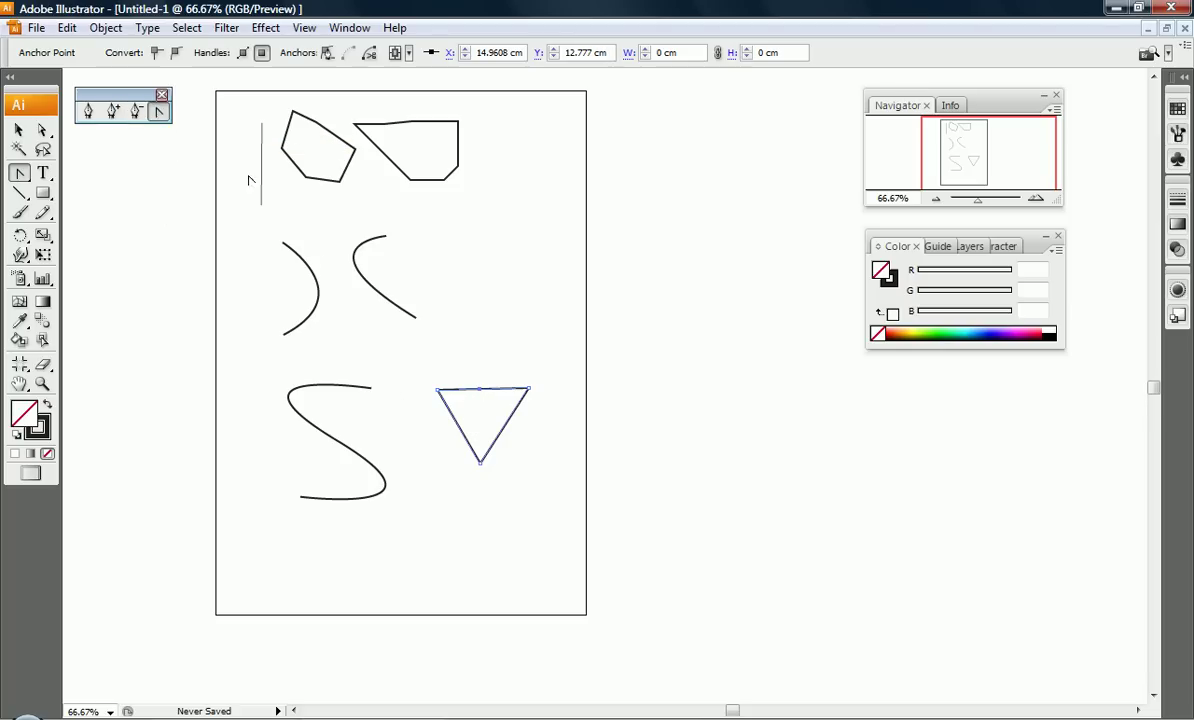
left_click(437, 393)
left_click_drag(437, 393, 455, 365)
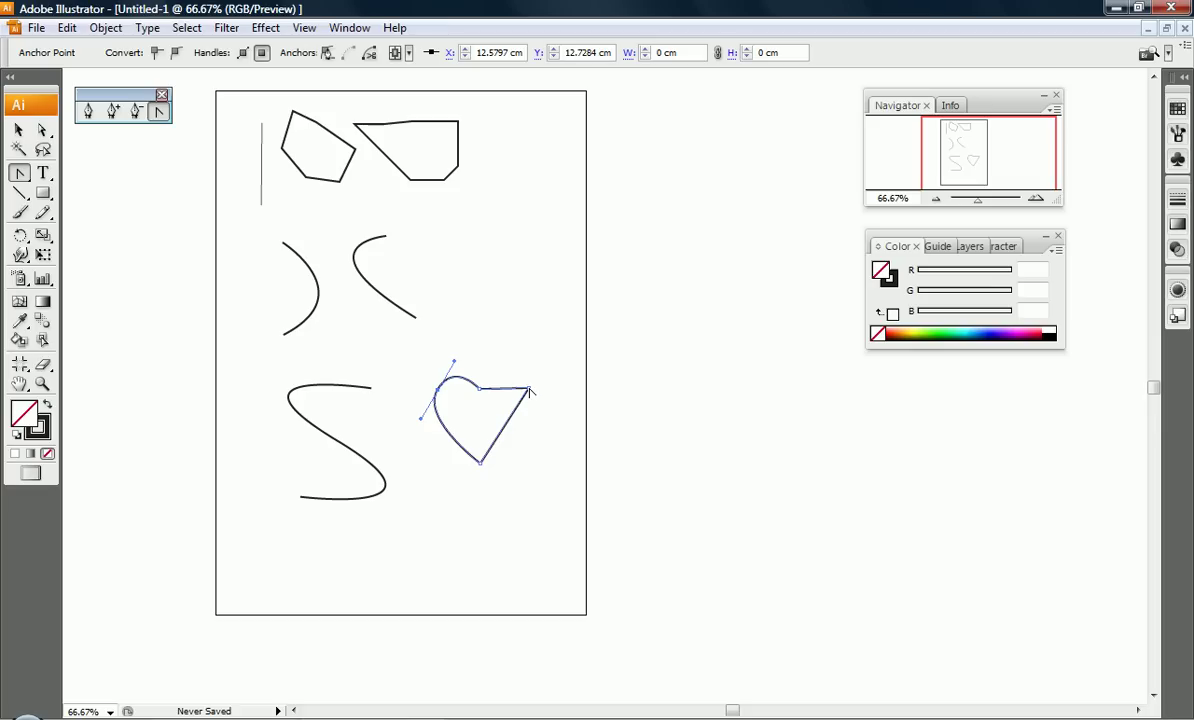
left_click_drag(530, 390, 546, 424)
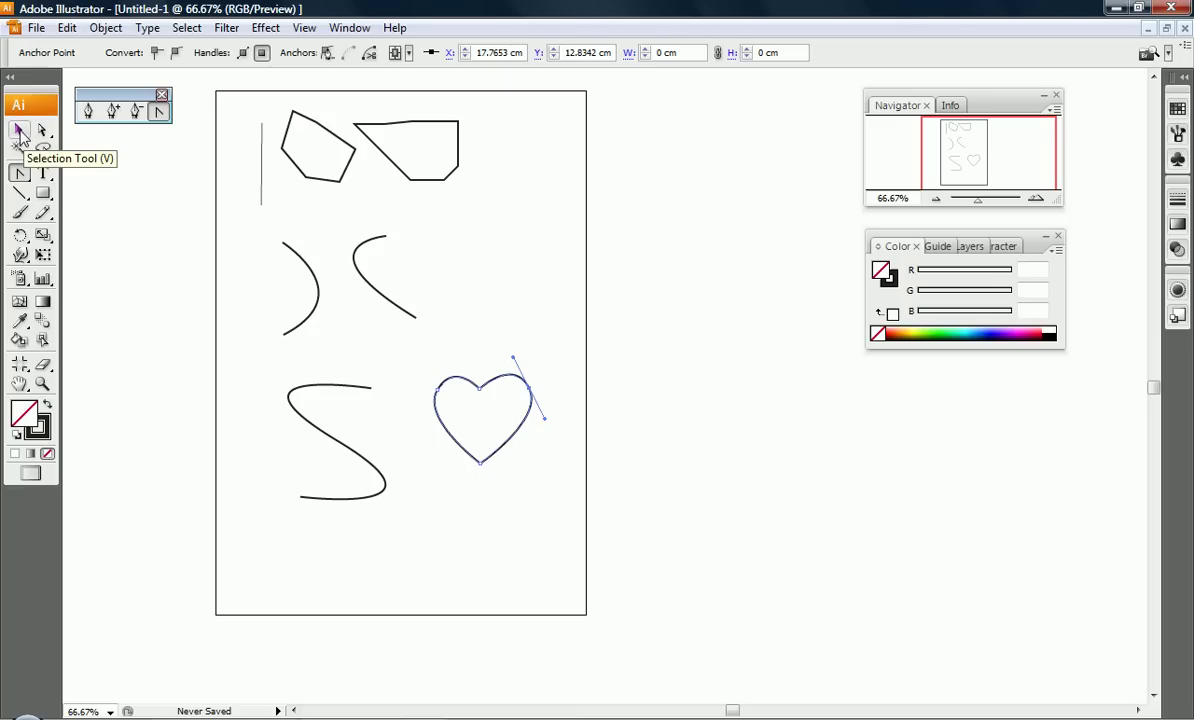
left_click(19, 131)
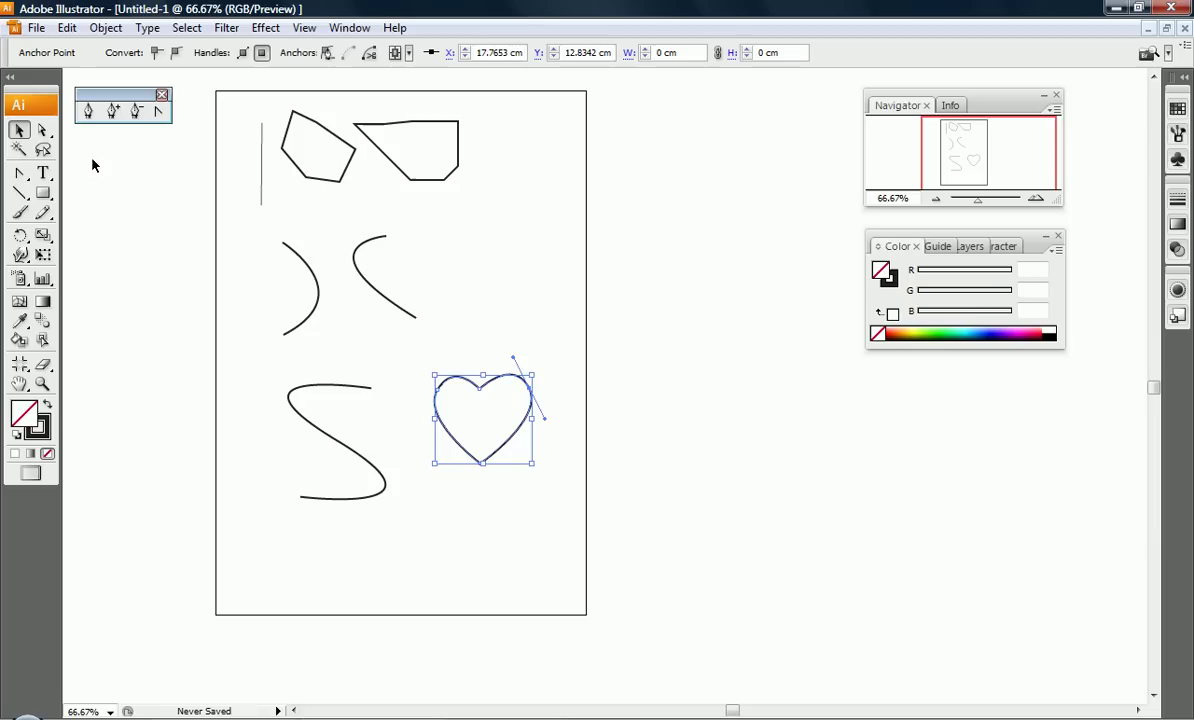
left_click(155, 192)
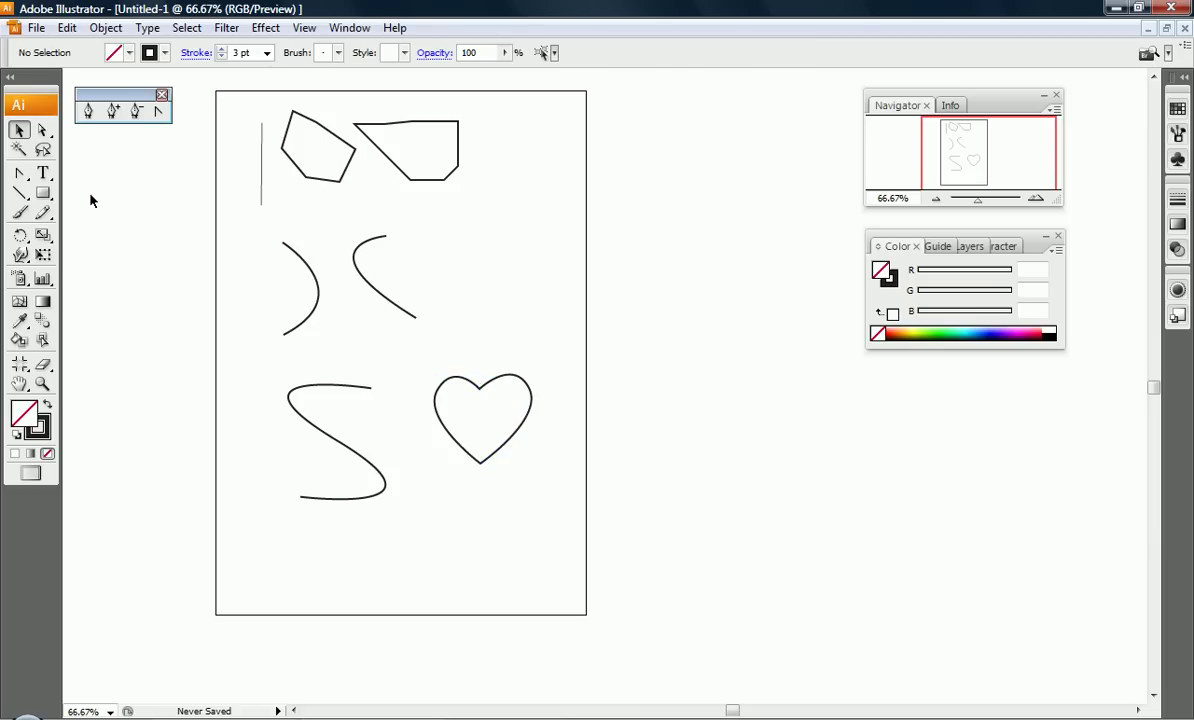